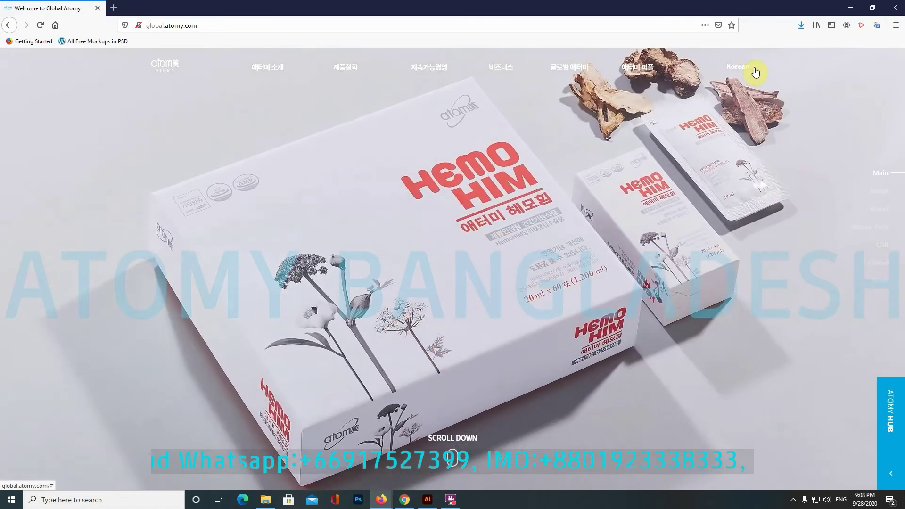
Step: Switch the site language from Korean to English and open the ATOMY HUB panel
click(754, 72)
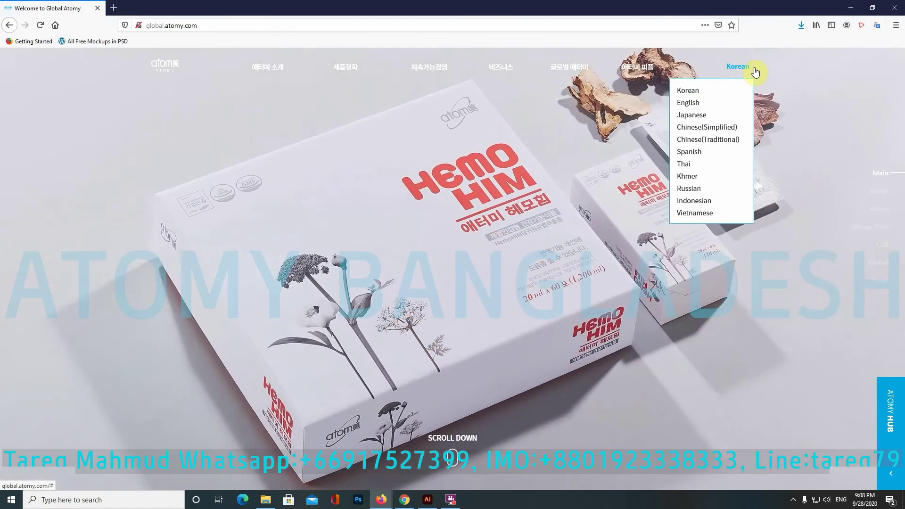
click(688, 102)
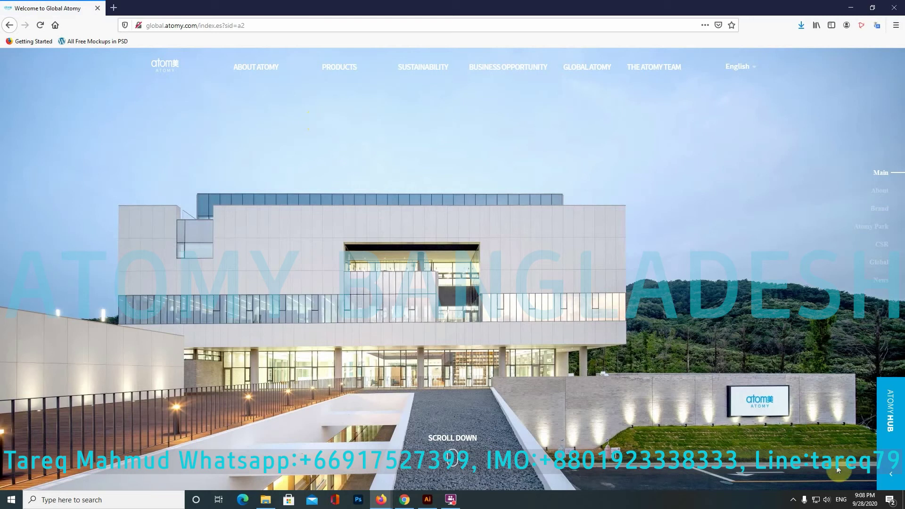
click(884, 481)
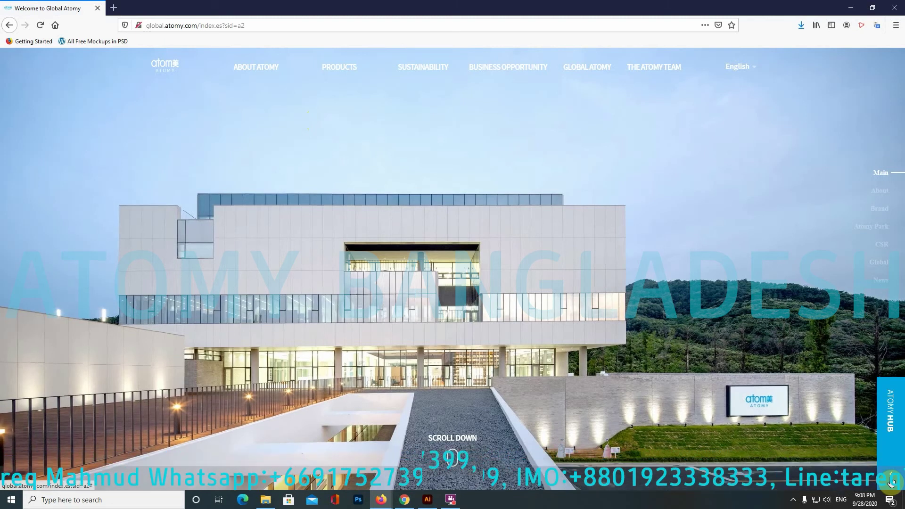
click(891, 482)
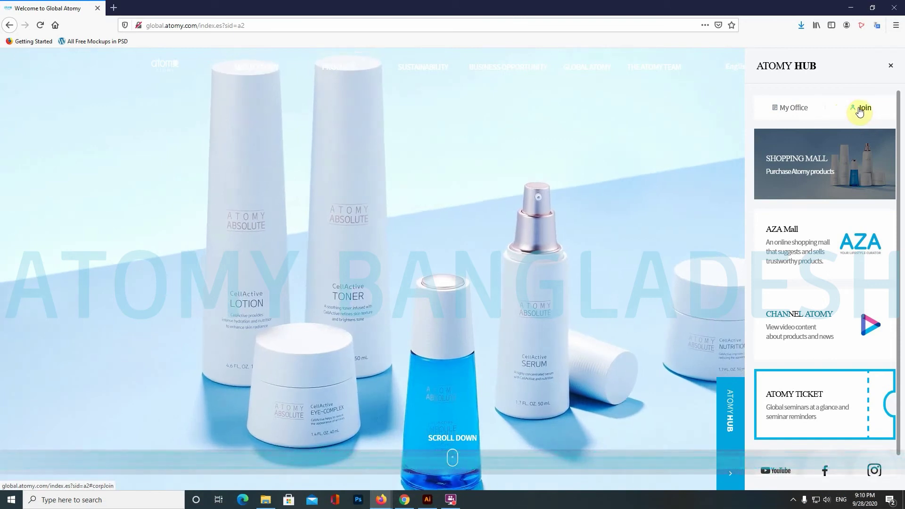
Step: Choose Join in the ATOMY HUB panel to bring up the registration region check
click(860, 109)
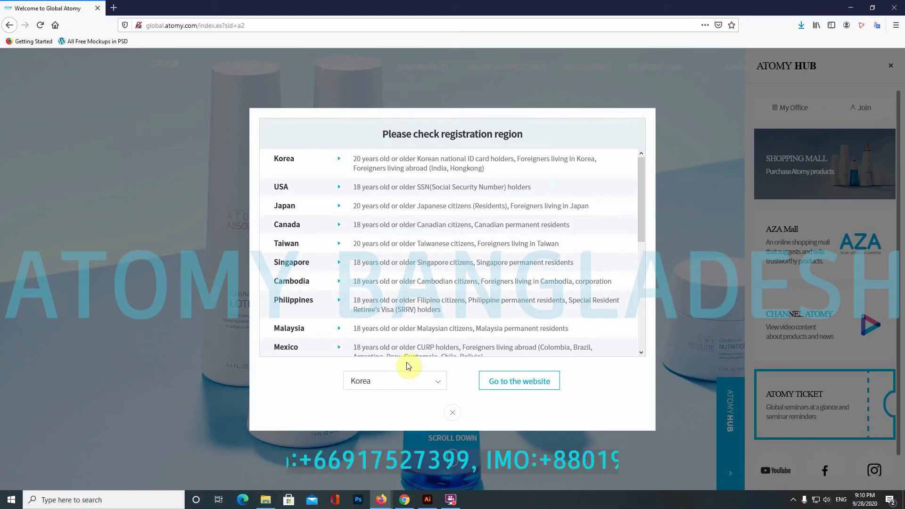
Step: Scroll the region list down to the countries eligible for Global Membership
drag(644, 173, 625, 161)
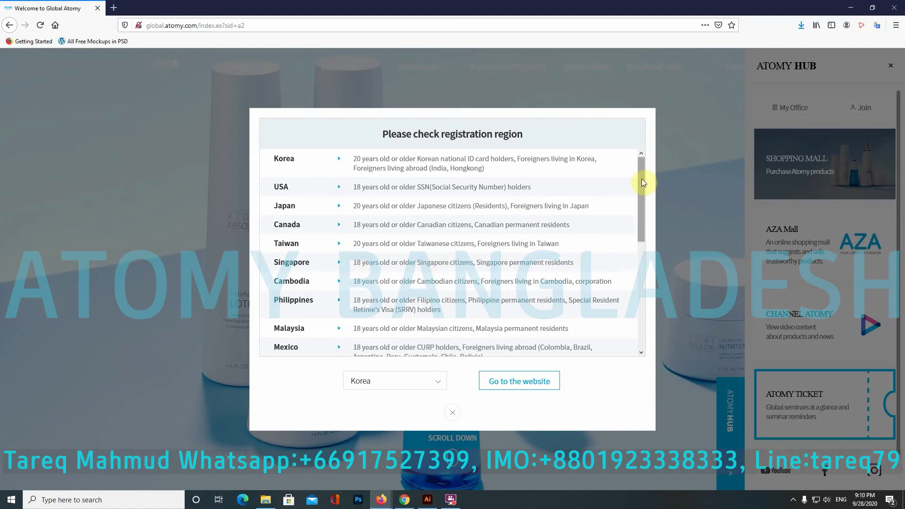
drag(642, 179, 636, 201)
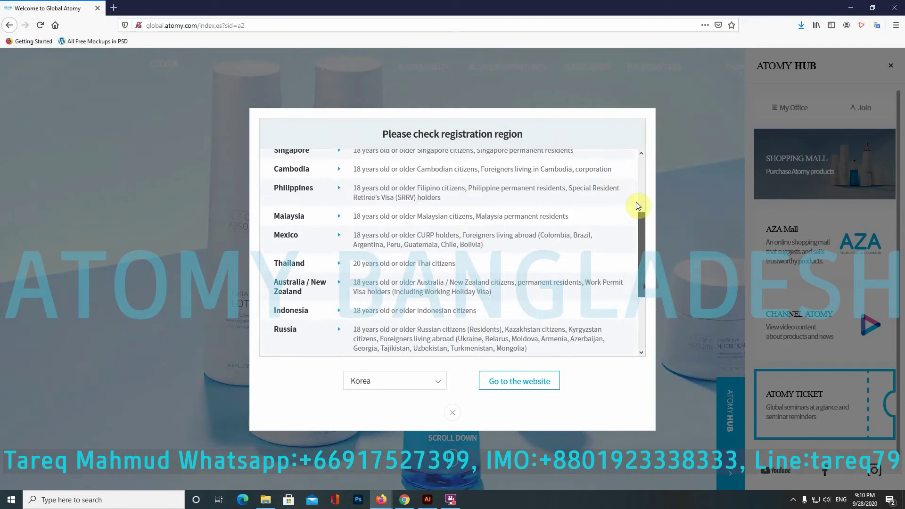
scroll(586, 218, up, 5)
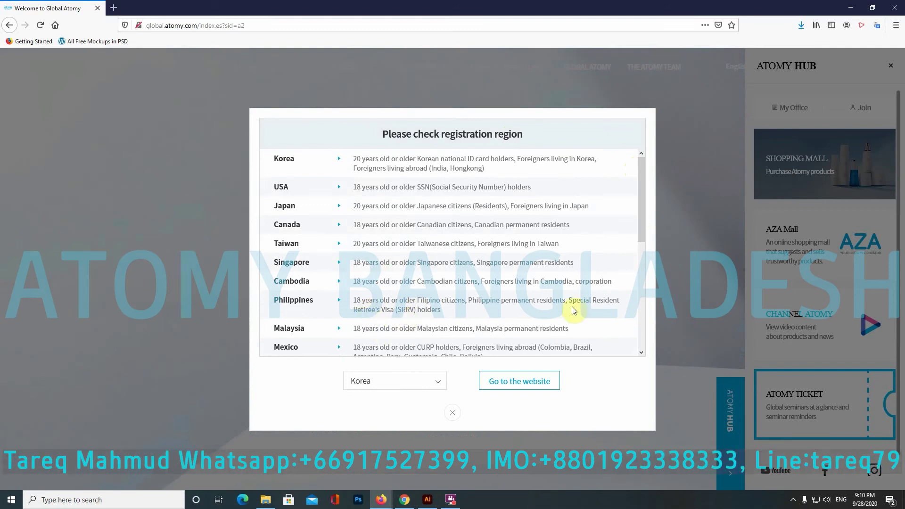
drag(643, 232, 664, 365)
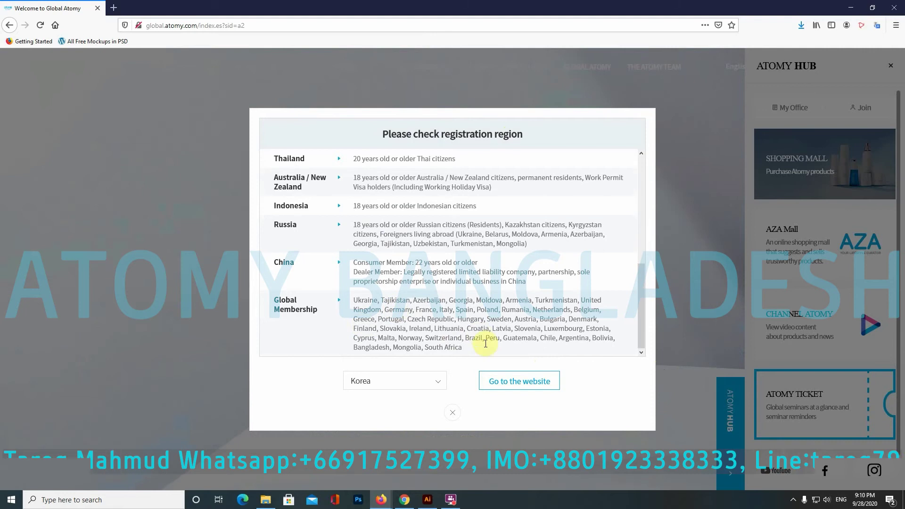
drag(469, 346, 357, 299)
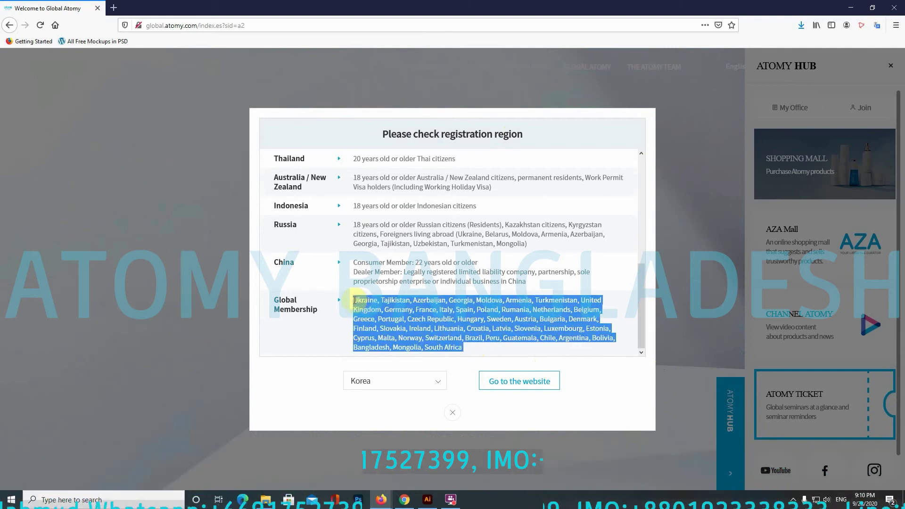
click(468, 352)
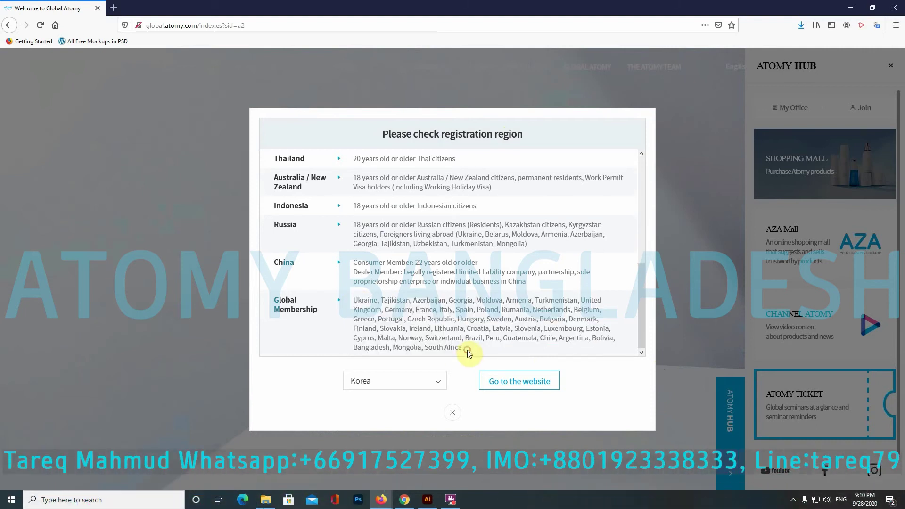
Step: Choose United Kingdom as the registration country and go to its sign-up website
click(439, 382)
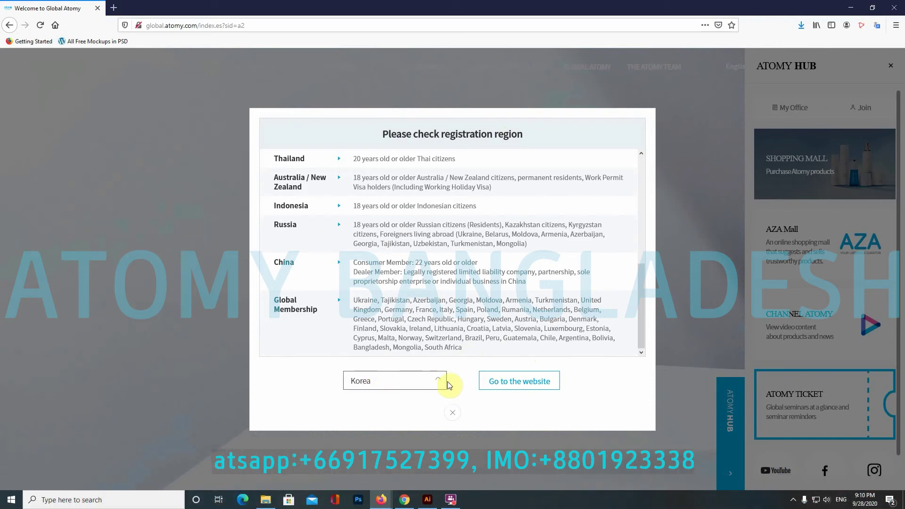
click(441, 381)
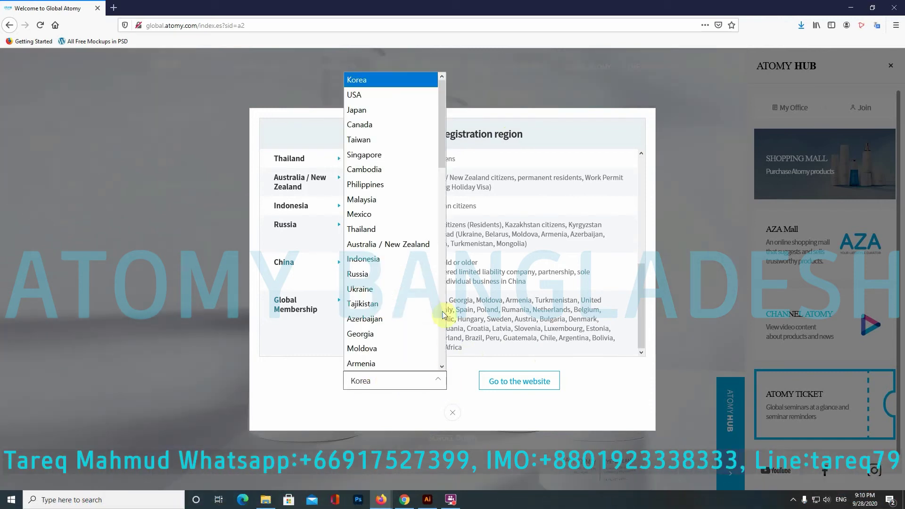
scroll(417, 210, down, 3)
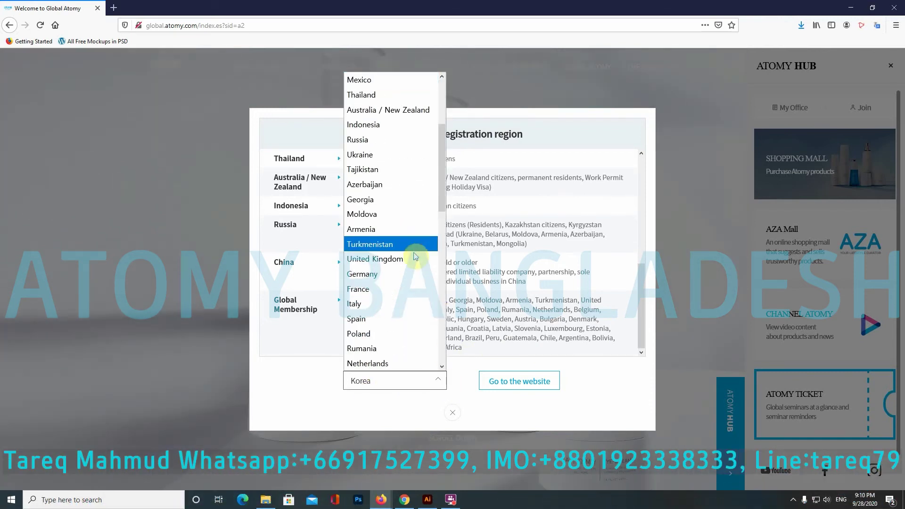
click(393, 266)
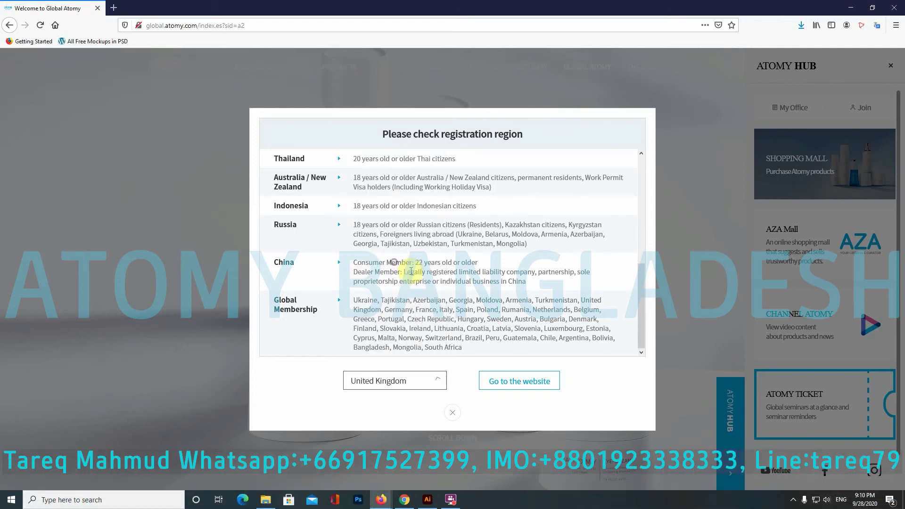
click(524, 384)
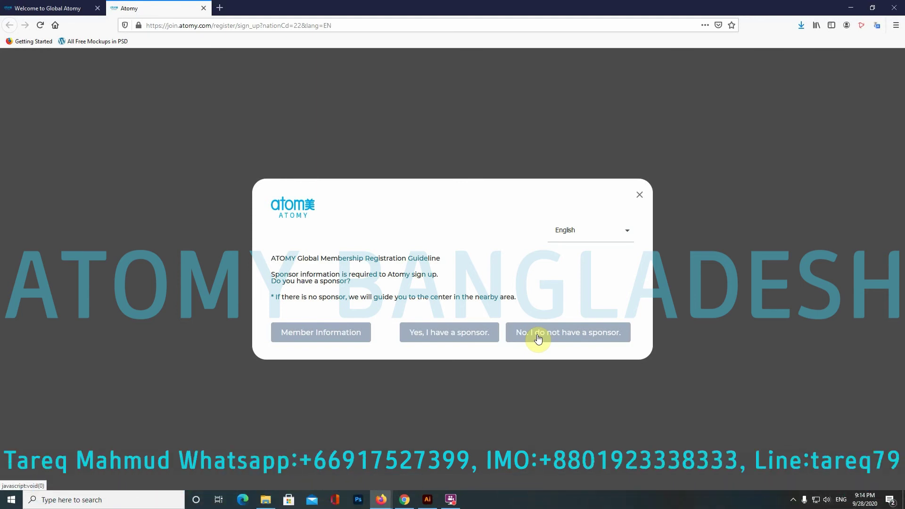
Step: Answer 'Yes, I have a sponsor.' in the sponsor dialog
click(423, 335)
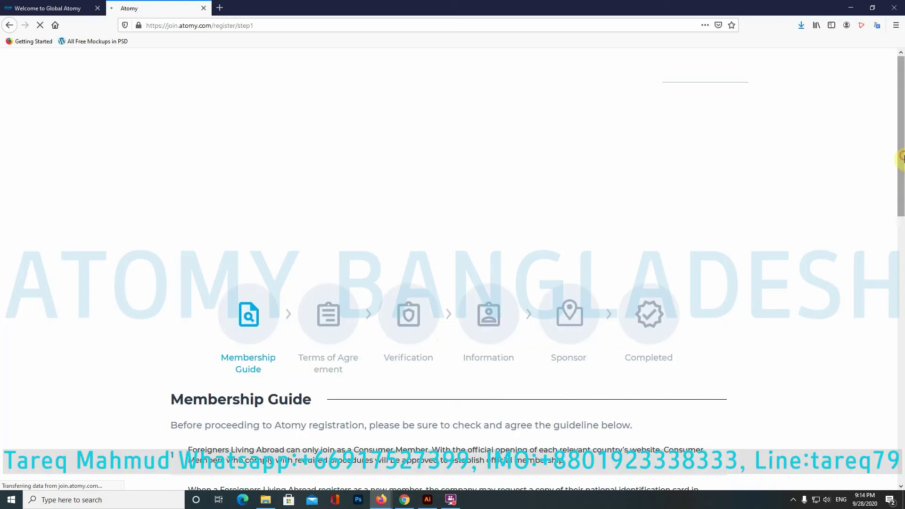
Step: Read through the Membership Guide and tick 'Check all the pre-subscription checks'
drag(902, 158, 897, 260)
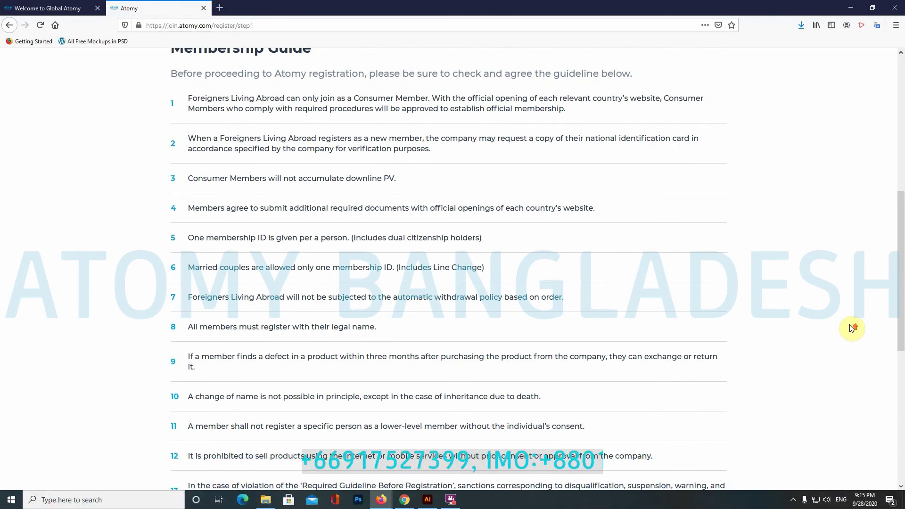
scroll(853, 329, up, 1)
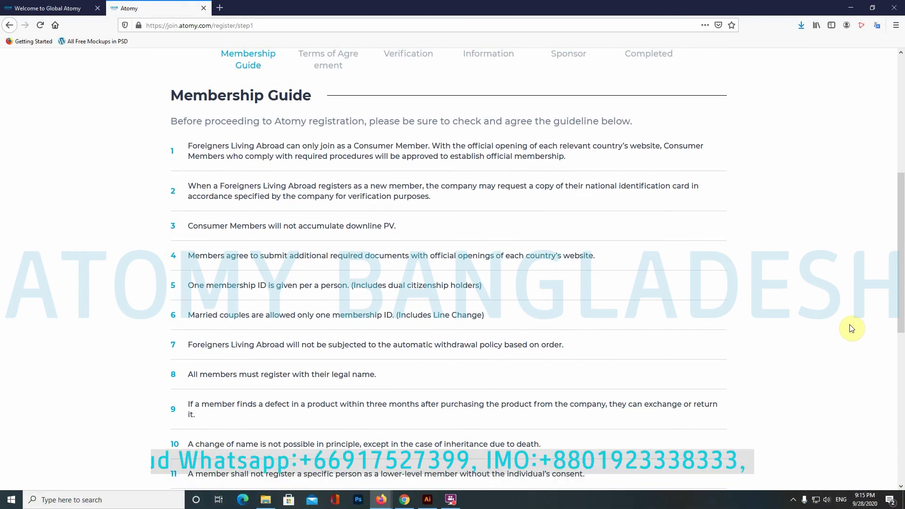
scroll(852, 329, down, 6)
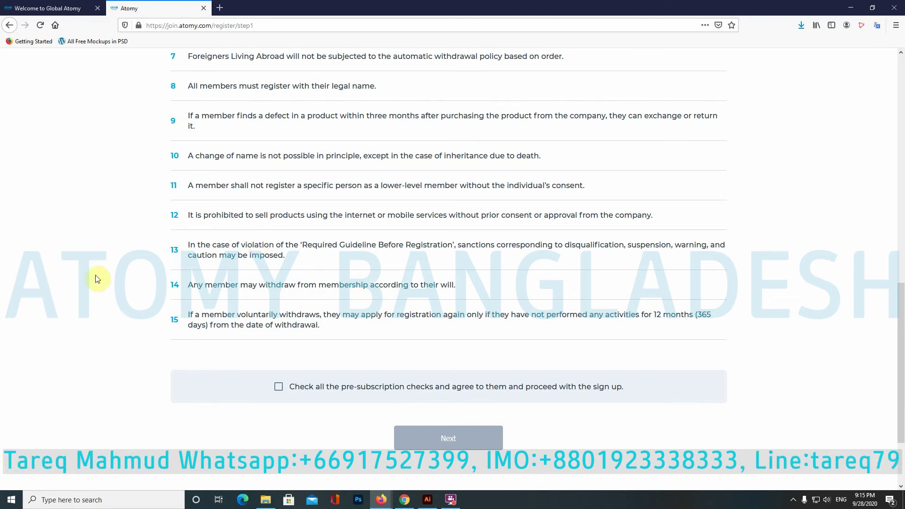
click(279, 387)
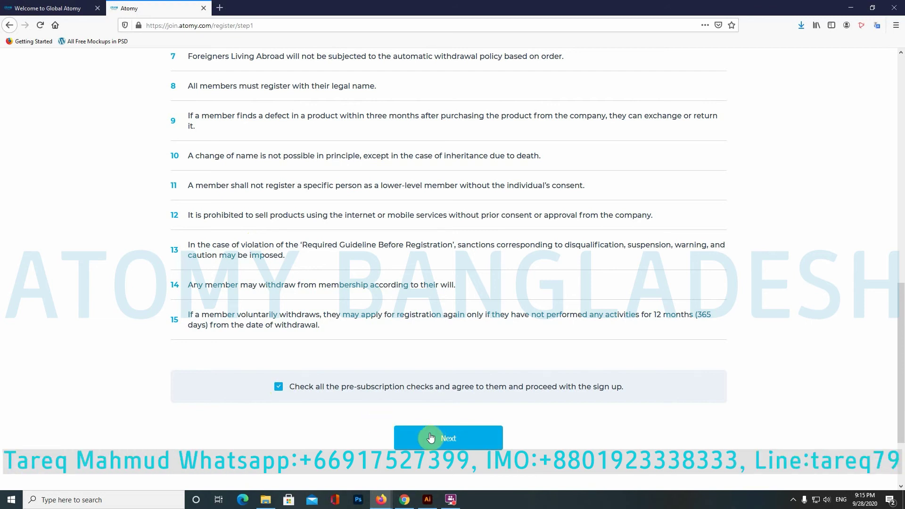
scroll(460, 342, up, 8)
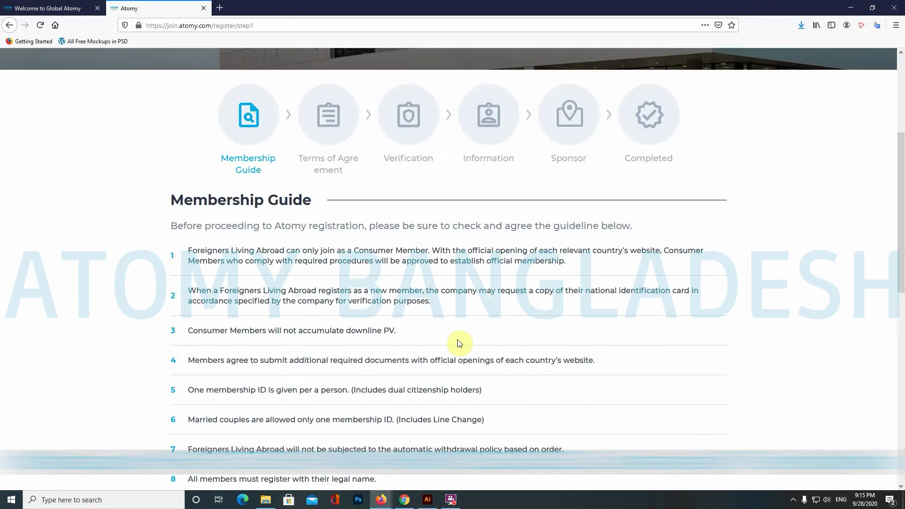
scroll(460, 344, down, 9)
Step: Advance to the Terms of Agreement step and read the opening terms up to 2.1 Eligibility
click(455, 392)
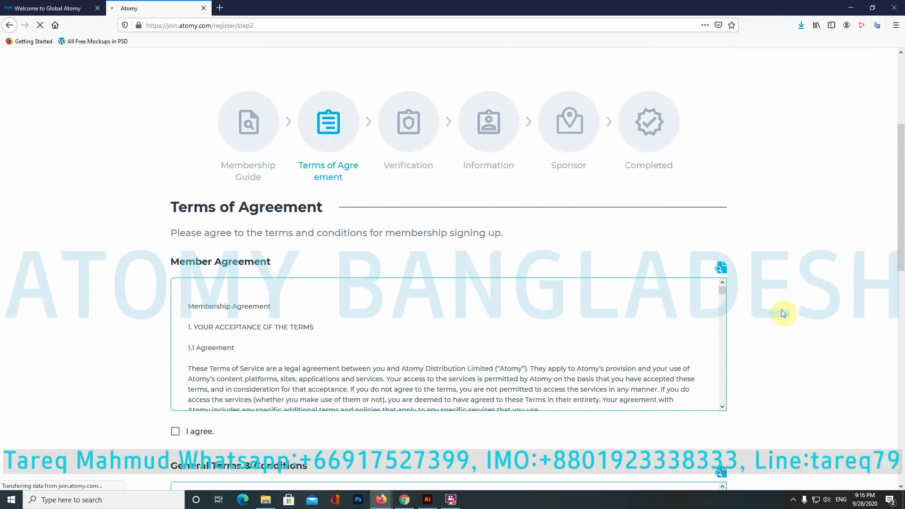
scroll(778, 314, down, 2)
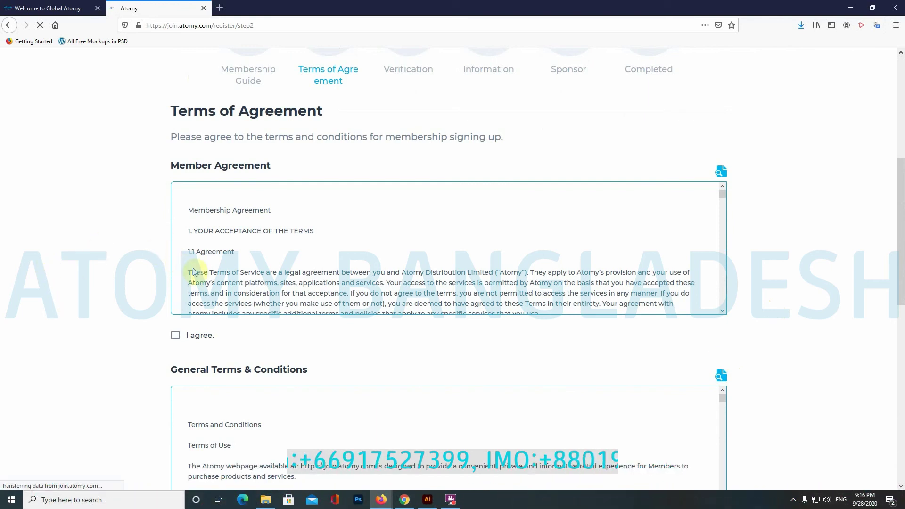
scroll(203, 271, down, 5)
scroll(206, 276, up, 1)
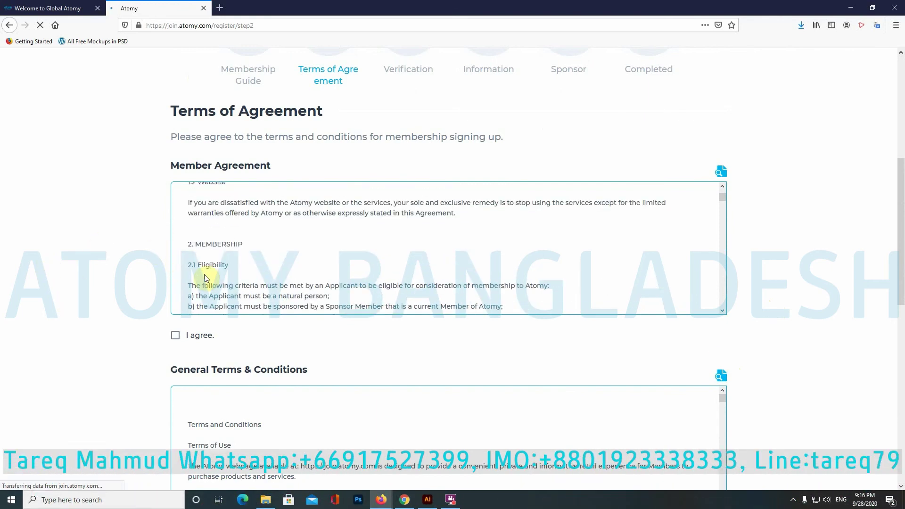
scroll(205, 278, up, 4)
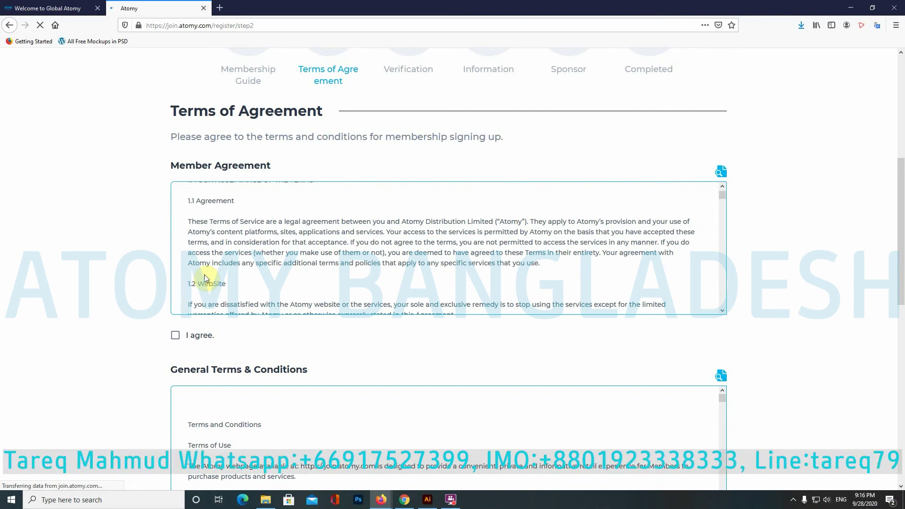
scroll(205, 278, down, 5)
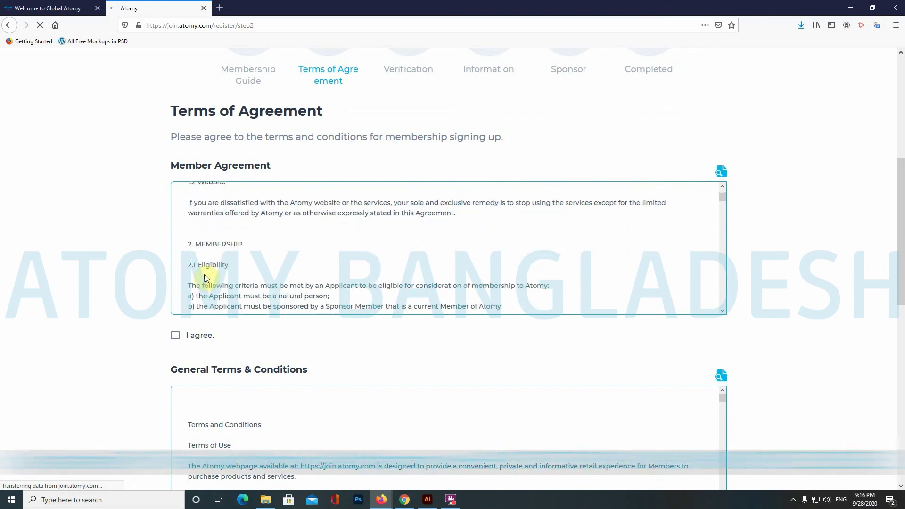
drag(198, 214, 223, 202)
click(311, 278)
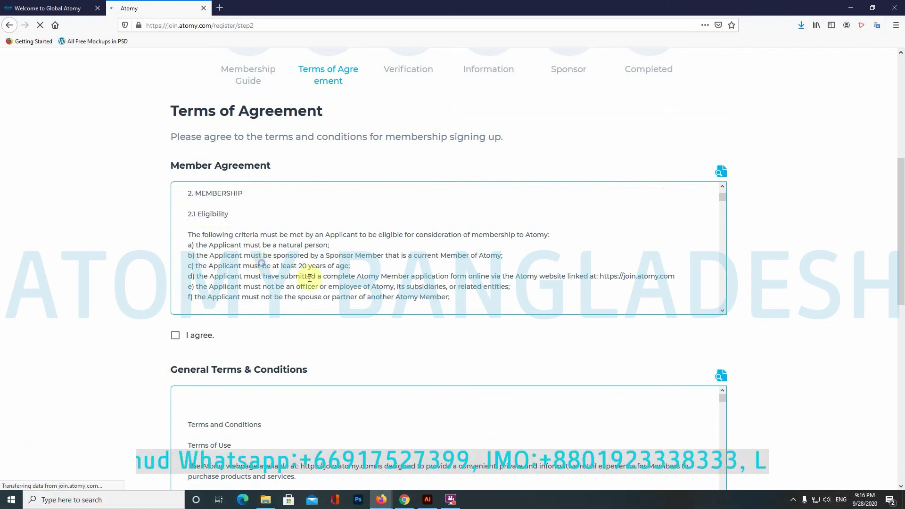
Step: Scroll through the remaining terms, agree to all of them, and continue to Verification
scroll(313, 279, down, 3)
scroll(312, 279, down, 4)
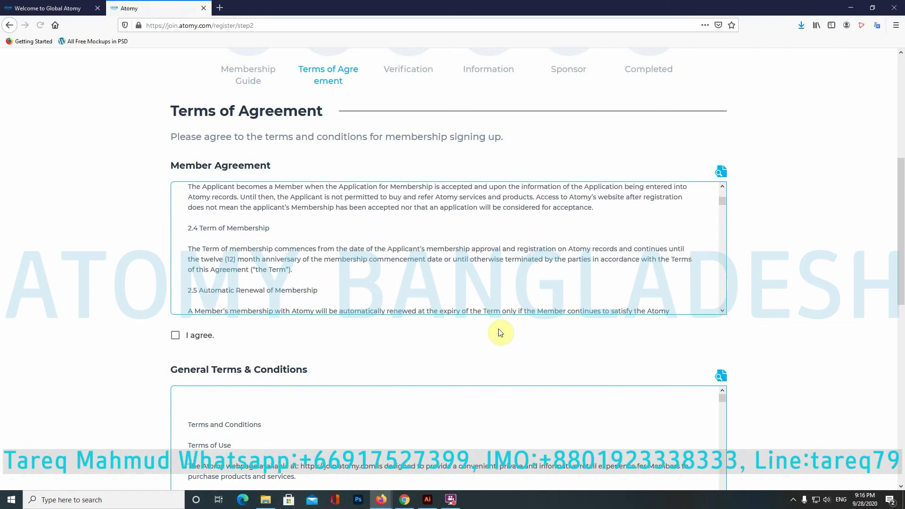
scroll(501, 332, down, 1)
scroll(501, 332, down, 5)
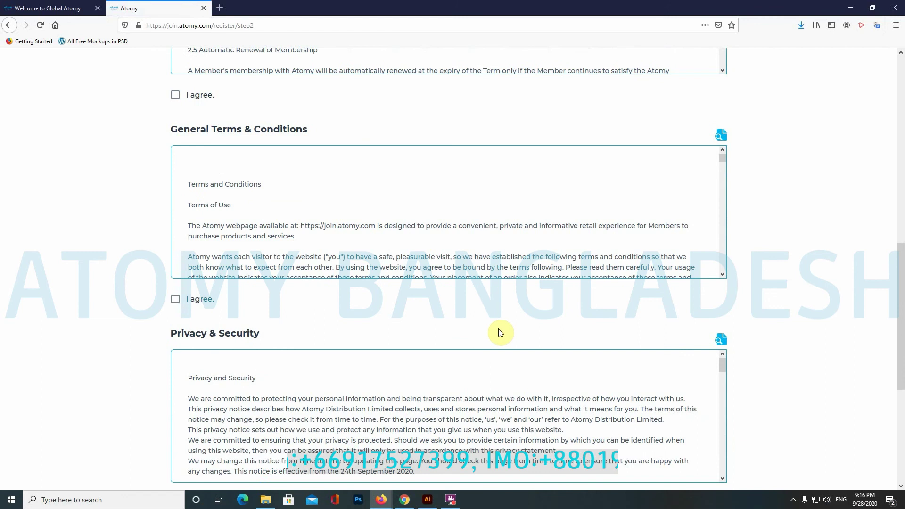
scroll(501, 332, up, 3)
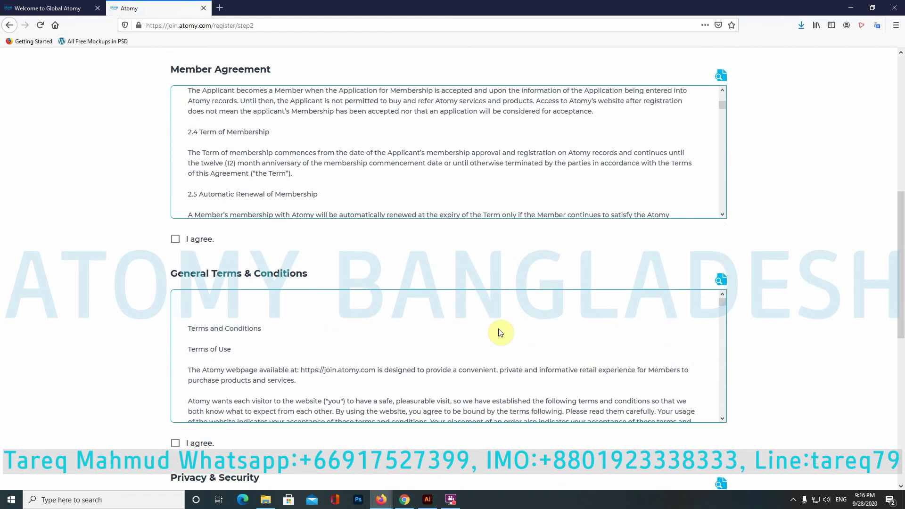
scroll(501, 332, down, 4)
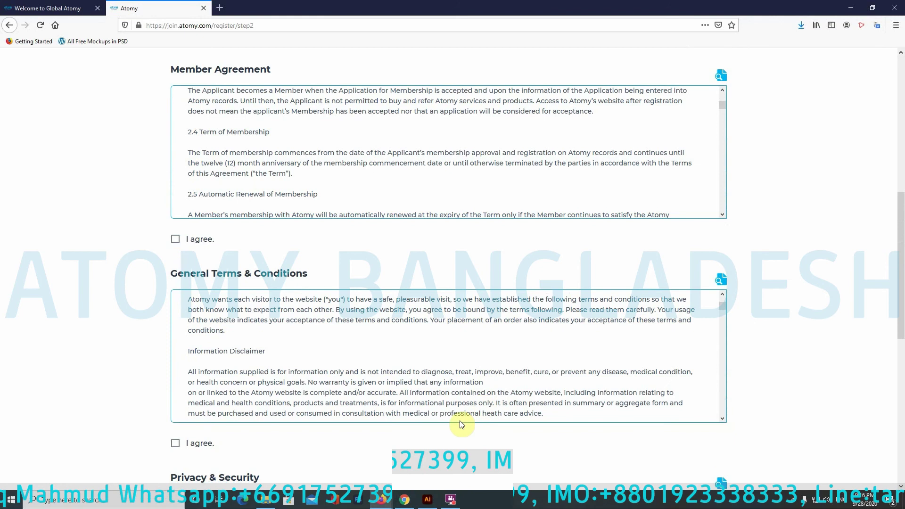
scroll(460, 417, down, 4)
scroll(851, 338, down, 2)
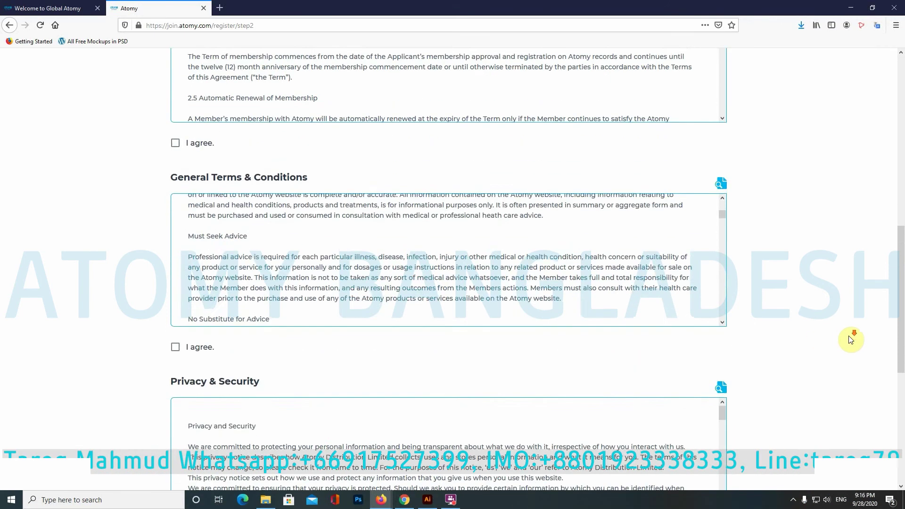
scroll(852, 340, down, 2)
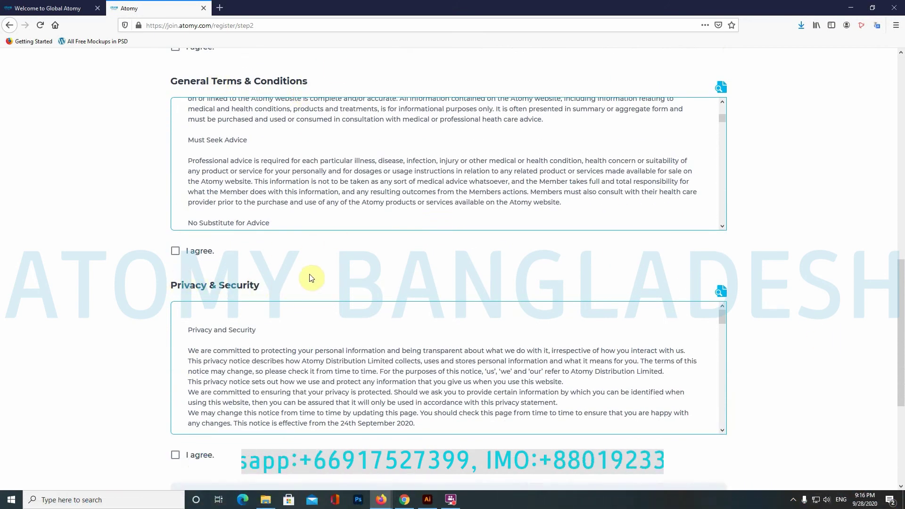
scroll(310, 278, down, 1)
scroll(311, 277, down, 2)
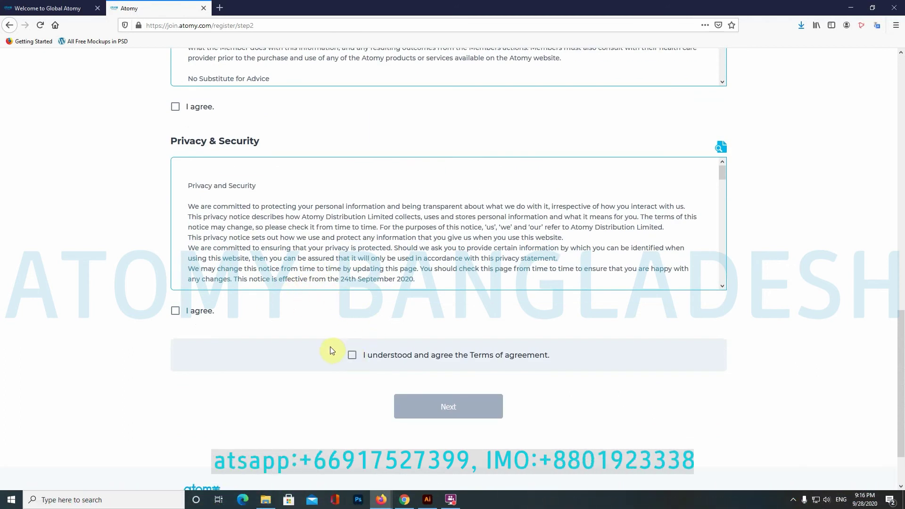
click(354, 354)
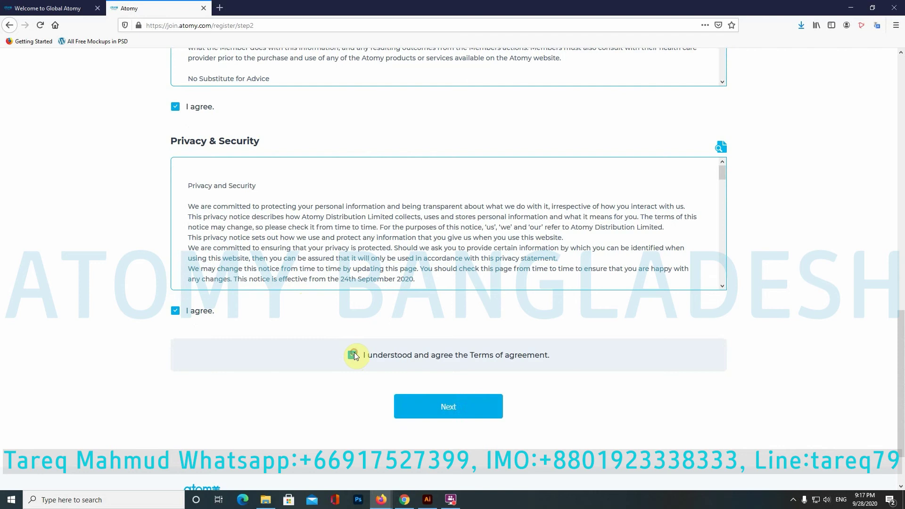
click(460, 408)
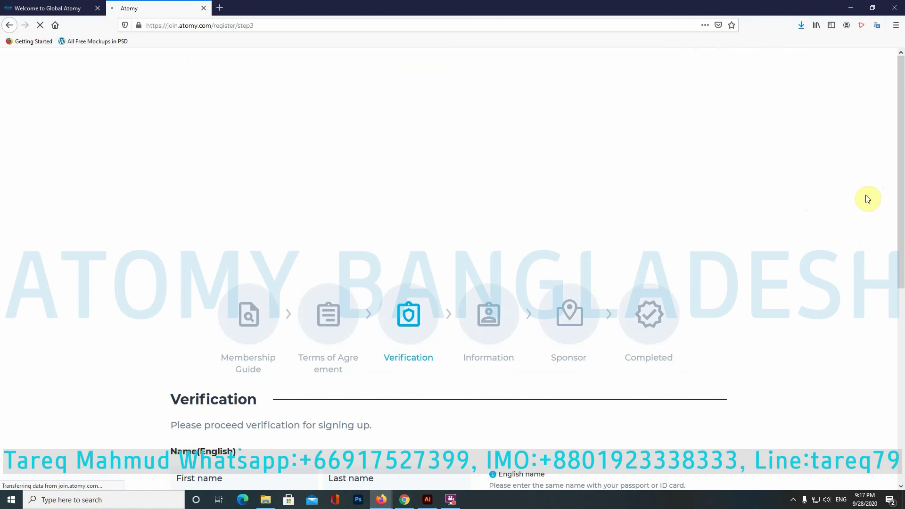
Step: Scroll through the Verification form and place the cursor in the First name box
scroll(892, 325, down, 3)
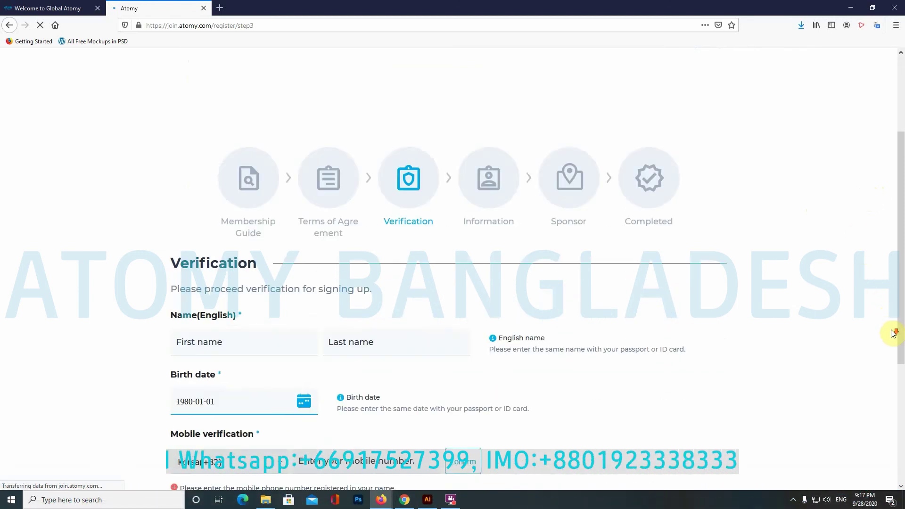
scroll(893, 334, down, 3)
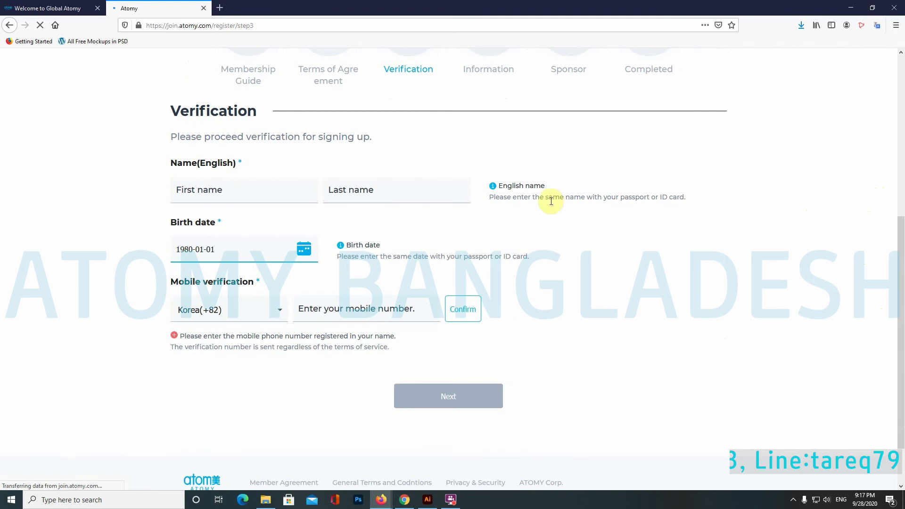
scroll(598, 357, down, 1)
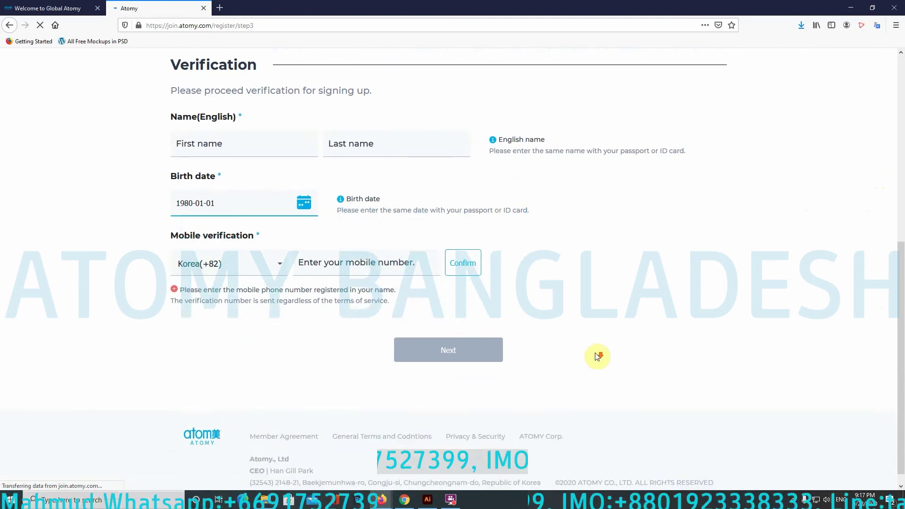
scroll(598, 357, up, 1)
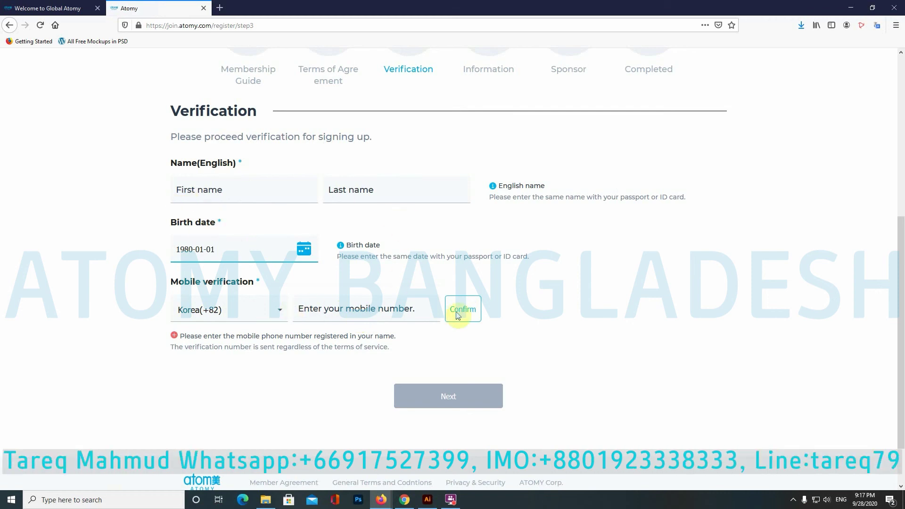
click(208, 191)
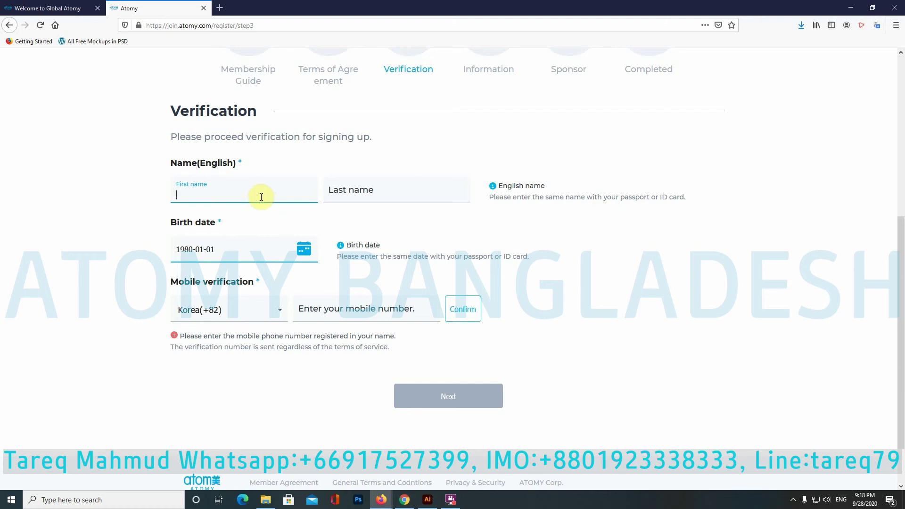
click(232, 197)
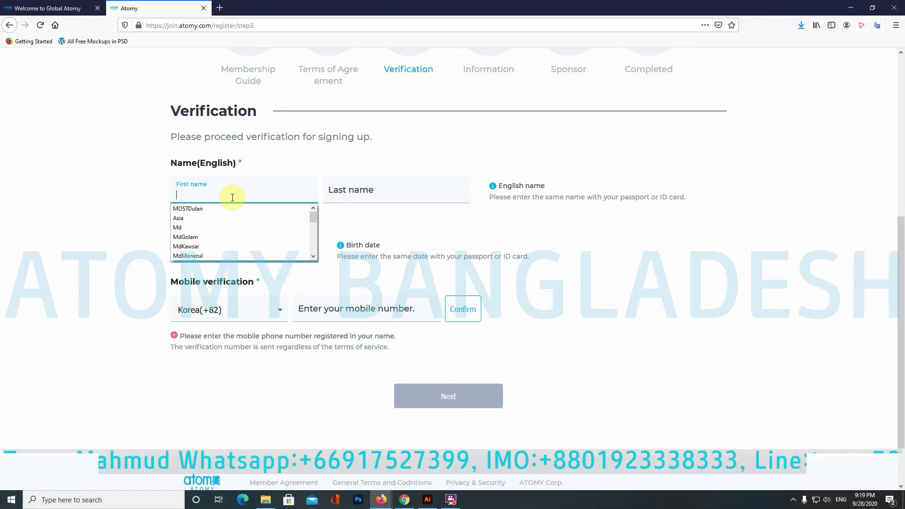
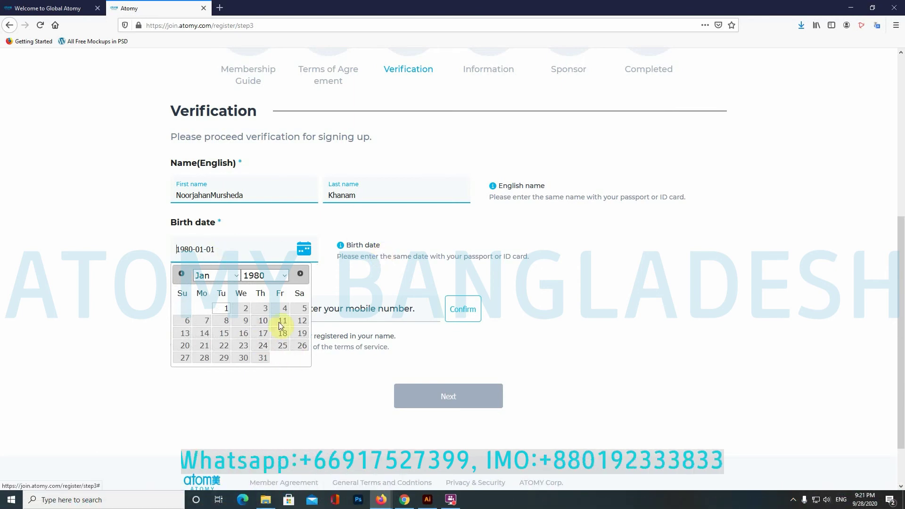
click(285, 277)
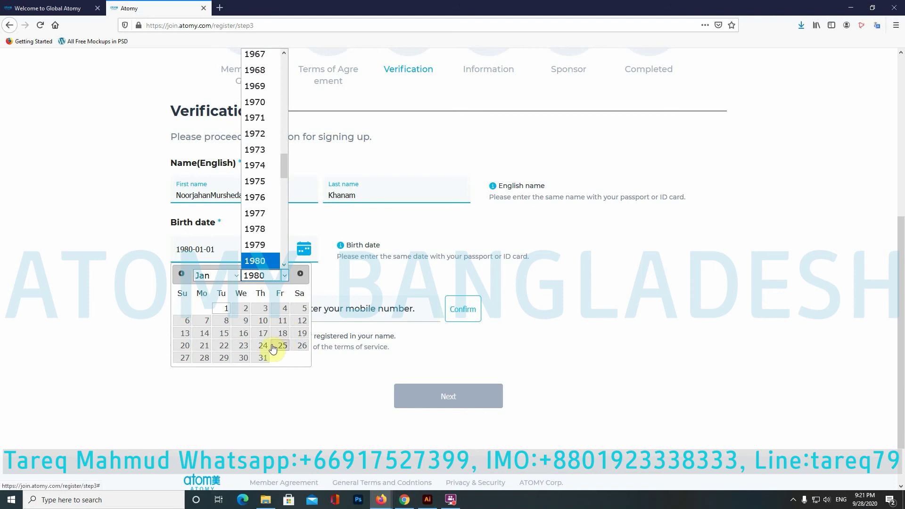
click(262, 197)
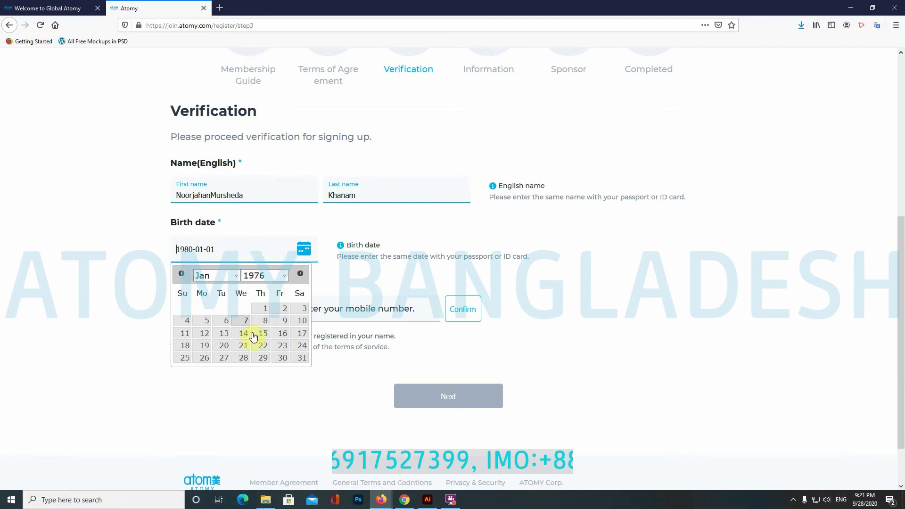
click(236, 276)
click(211, 432)
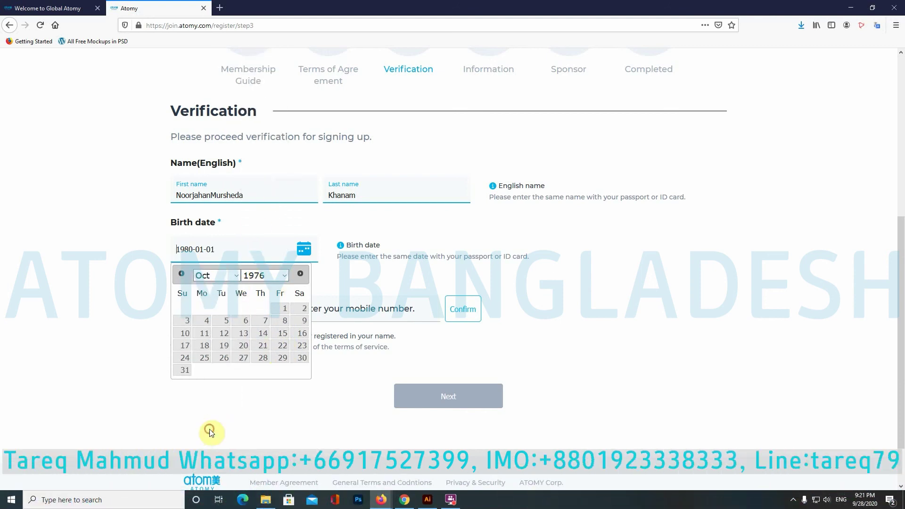
click(282, 345)
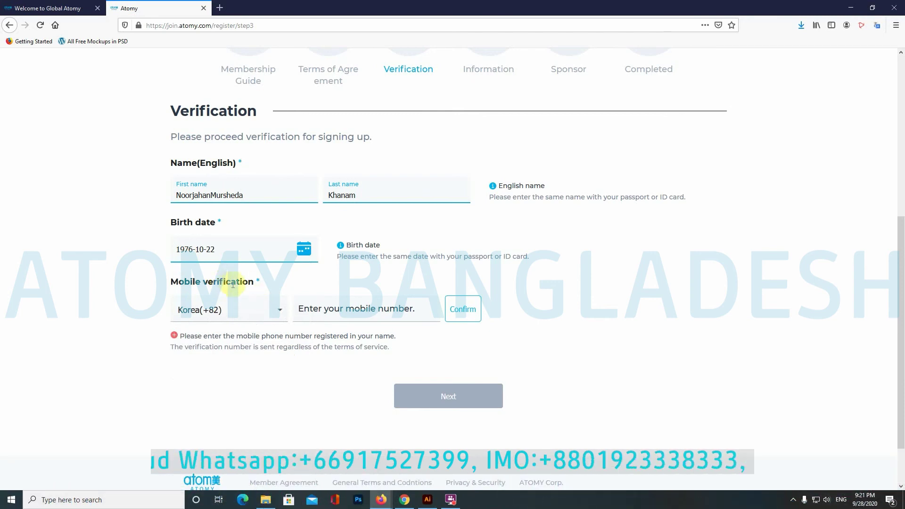
Step: Set the mobile country code to United Kingdom(+44) instead of Bangladesh(+880)
click(280, 310)
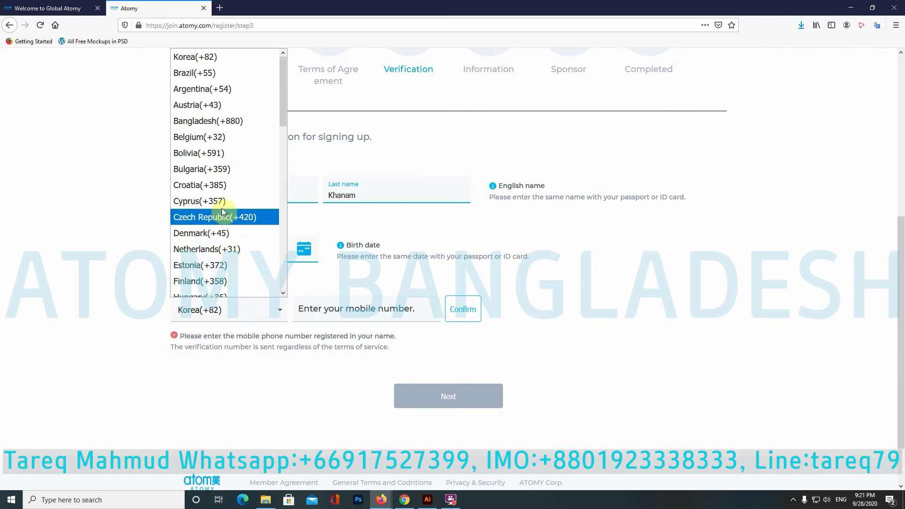
click(216, 121)
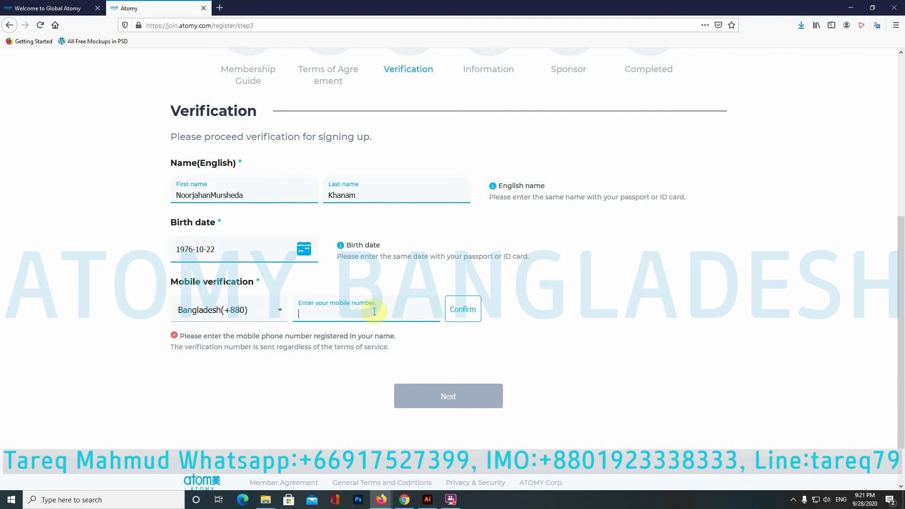
click(281, 309)
scroll(253, 261, down, 10)
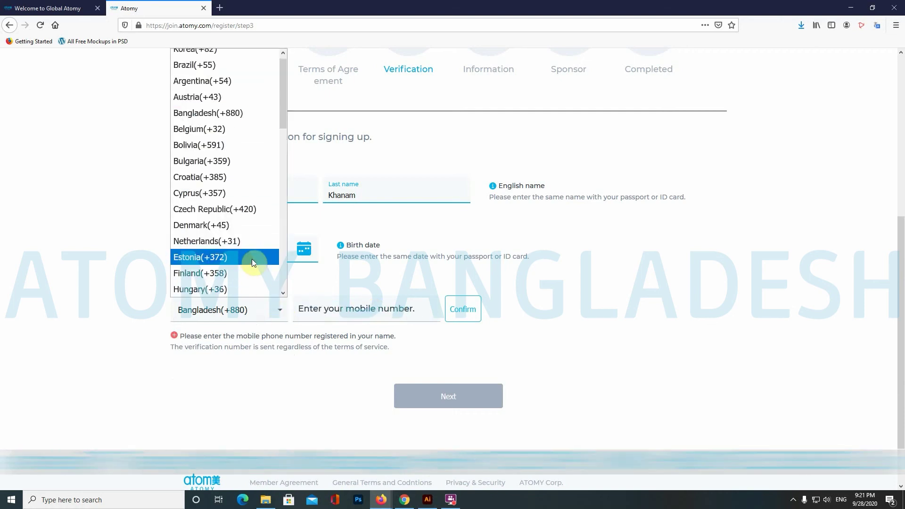
scroll(254, 267, down, 3)
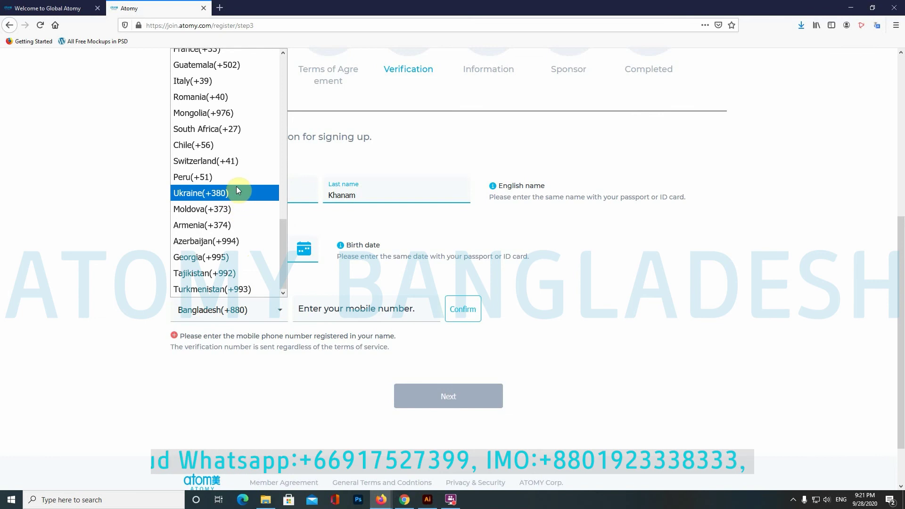
scroll(238, 191, up, 5)
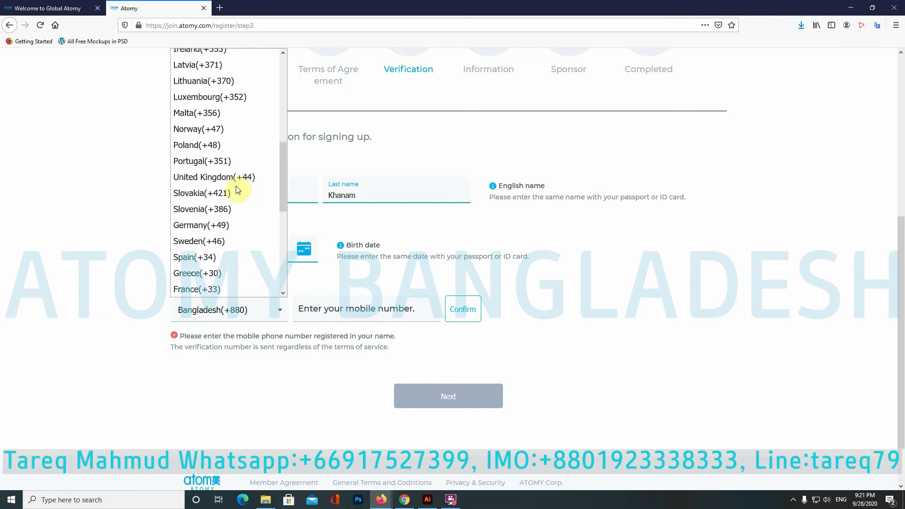
click(244, 176)
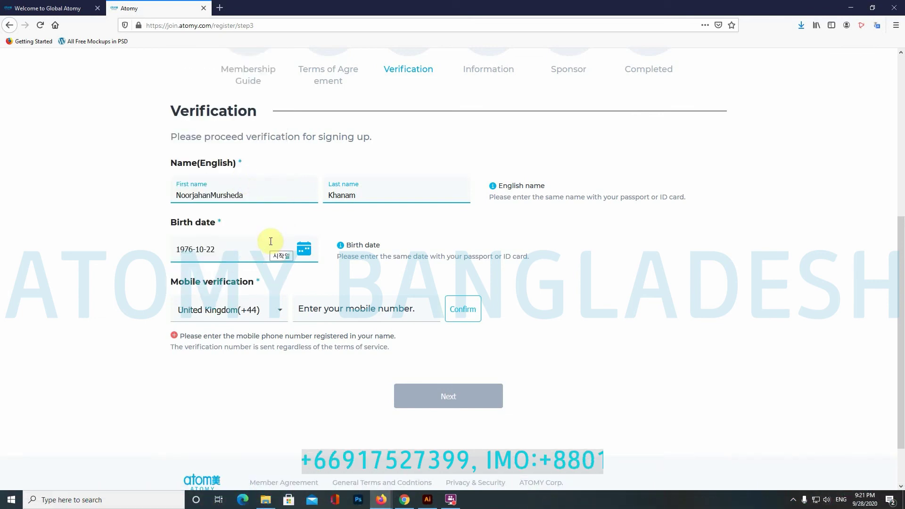
Step: Enter the applicant's mobile number and confirm it
click(378, 311)
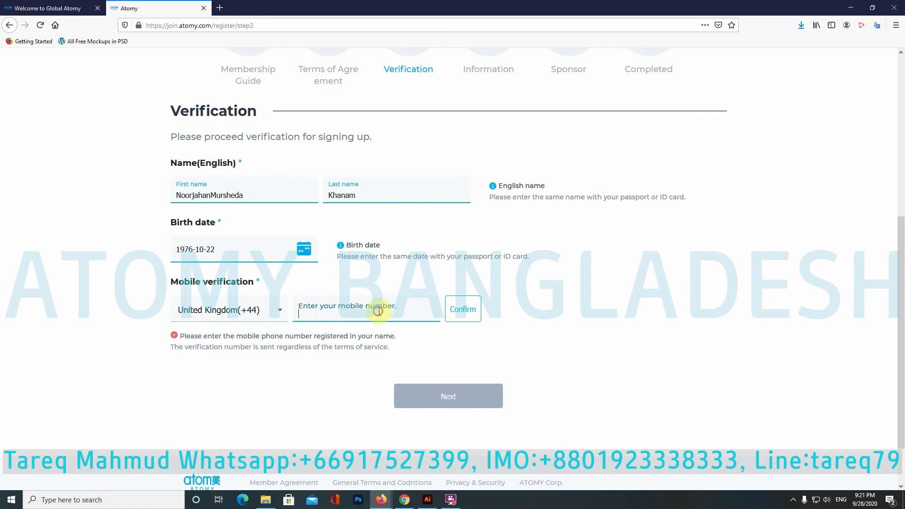
text(078)
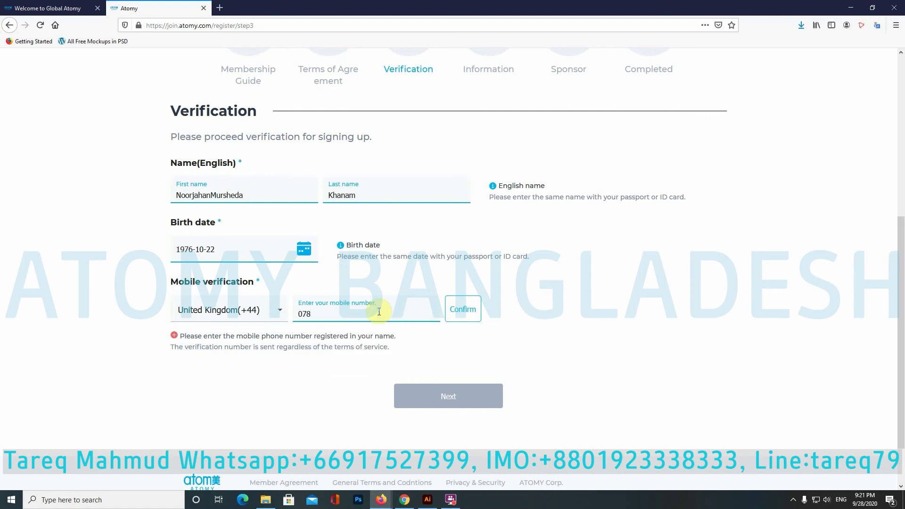
click(464, 310)
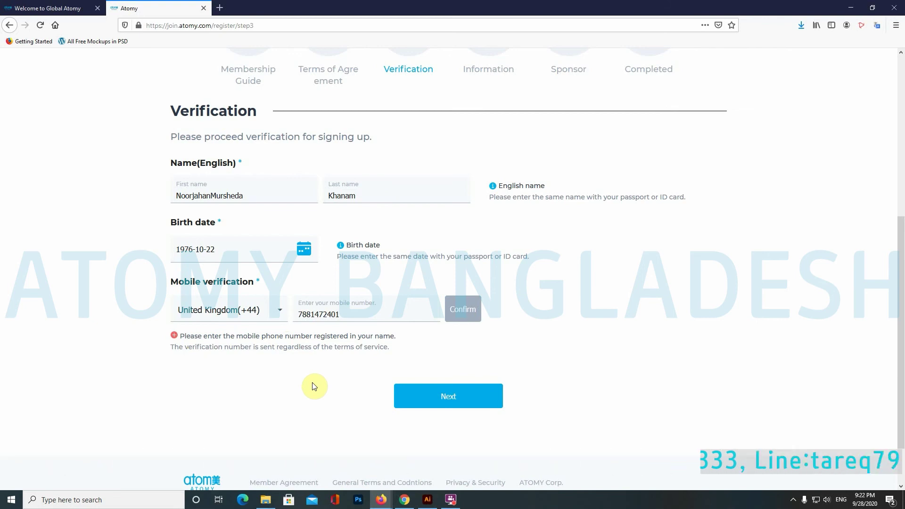
Step: Submit the verification details and agree to personal data being stored in Korea
click(450, 400)
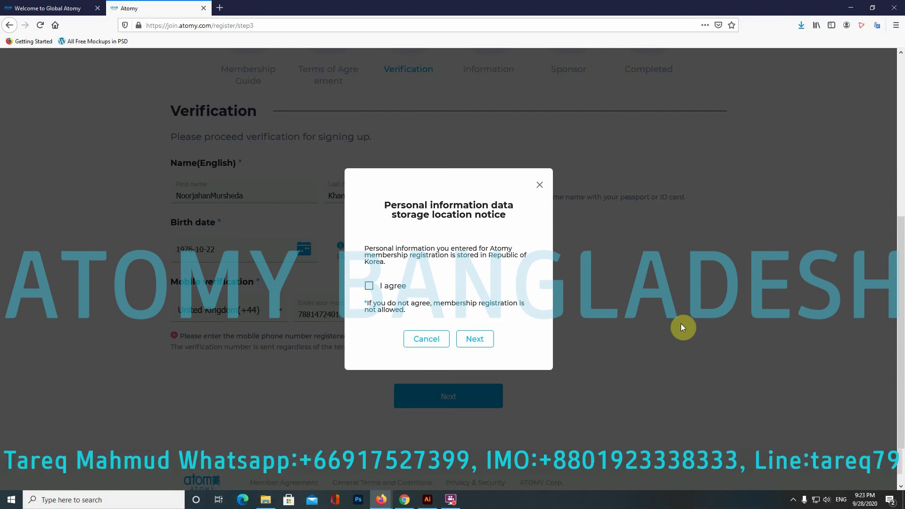
click(370, 286)
click(473, 339)
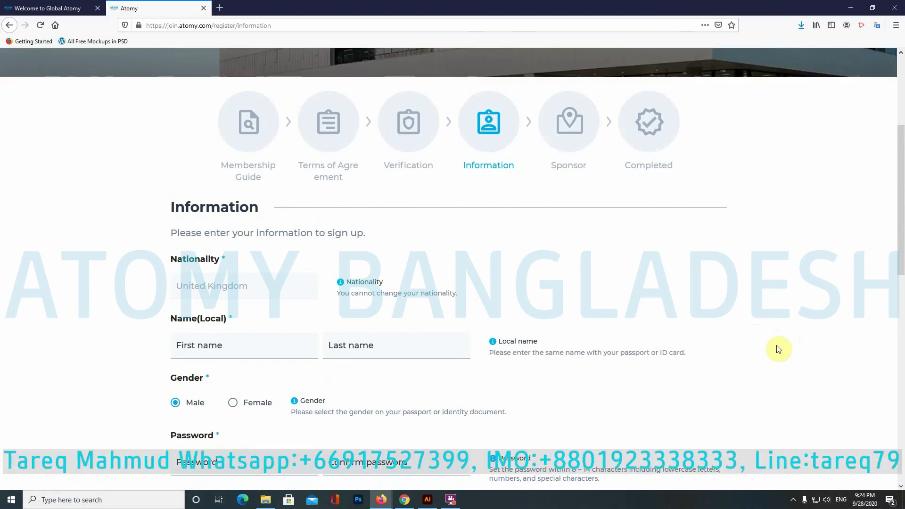
scroll(778, 349, down, 3)
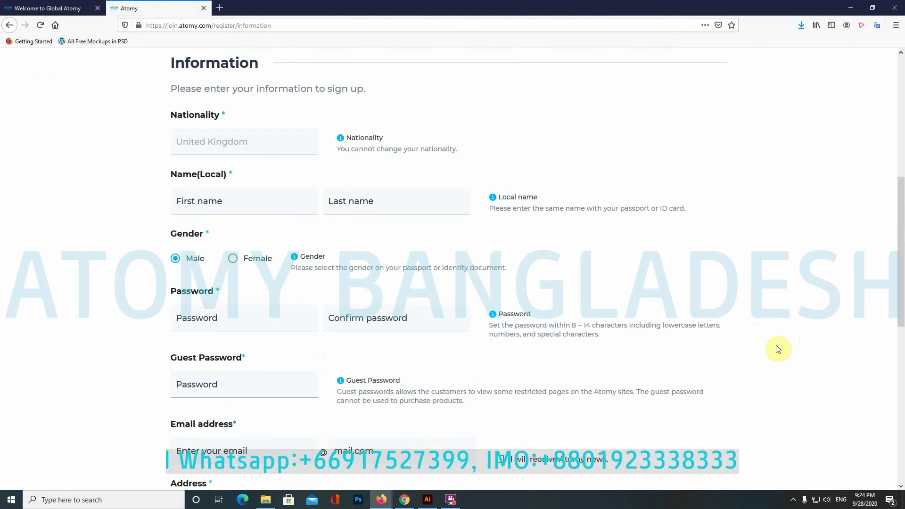
scroll(779, 350, down, 1)
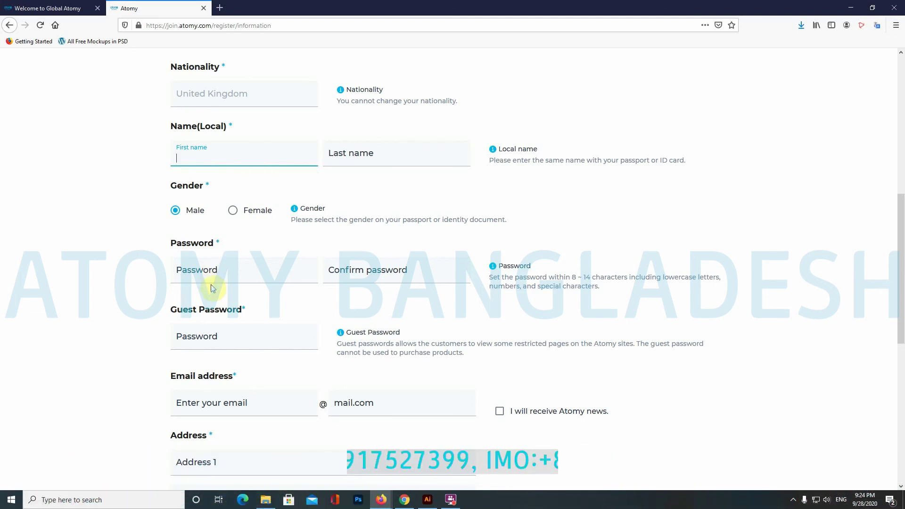
scroll(210, 287, down, 2)
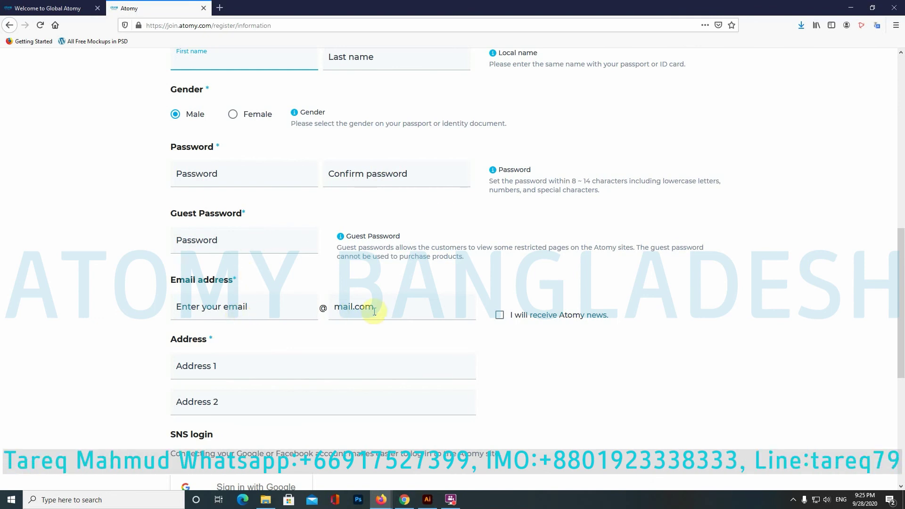
scroll(257, 338, down, 1)
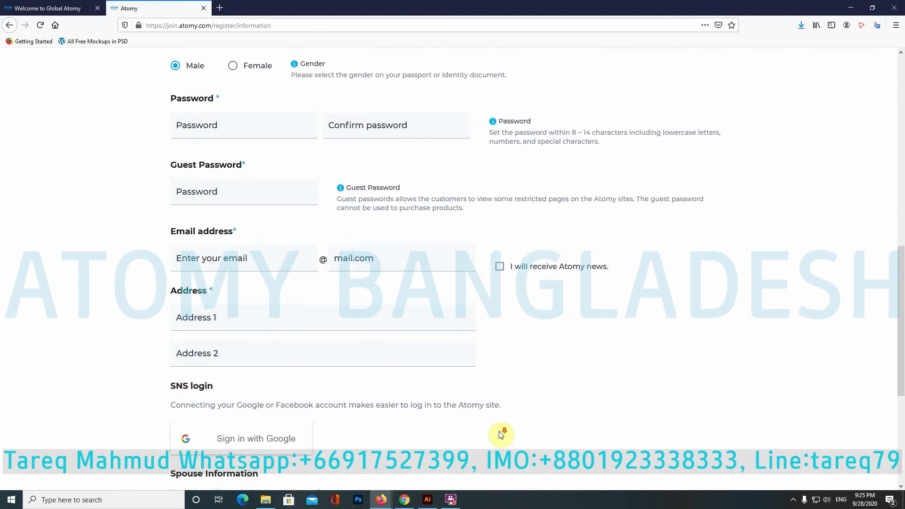
scroll(497, 406, down, 3)
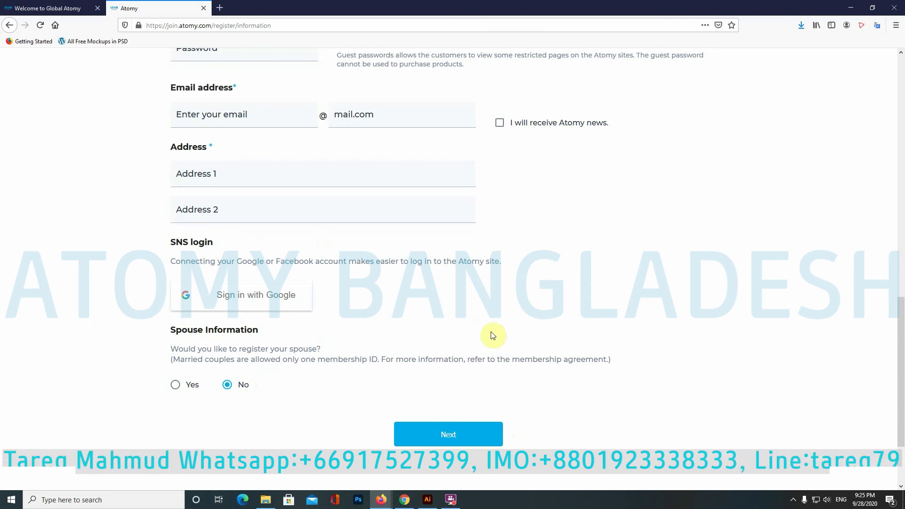
scroll(590, 313, up, 2)
Step: Choose Yes under Spouse Information to register a spouse as well
scroll(590, 314, down, 1)
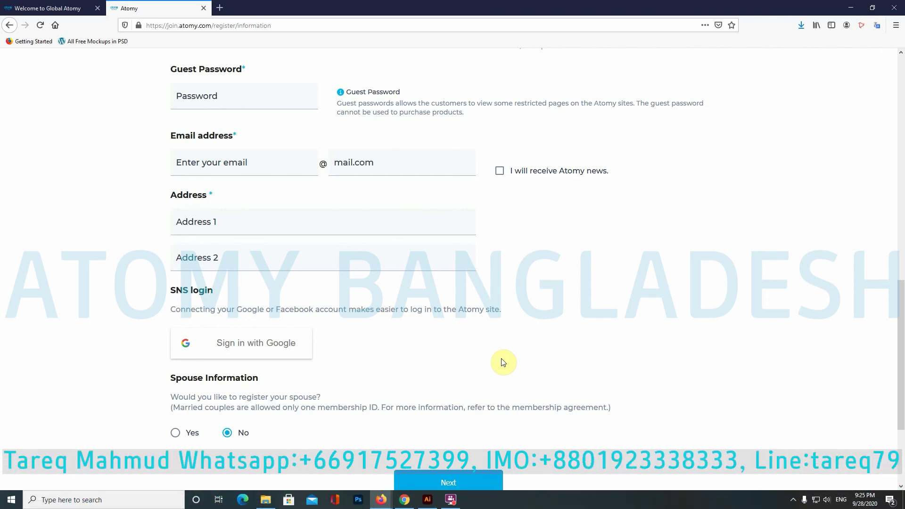
scroll(301, 215, down, 2)
click(176, 337)
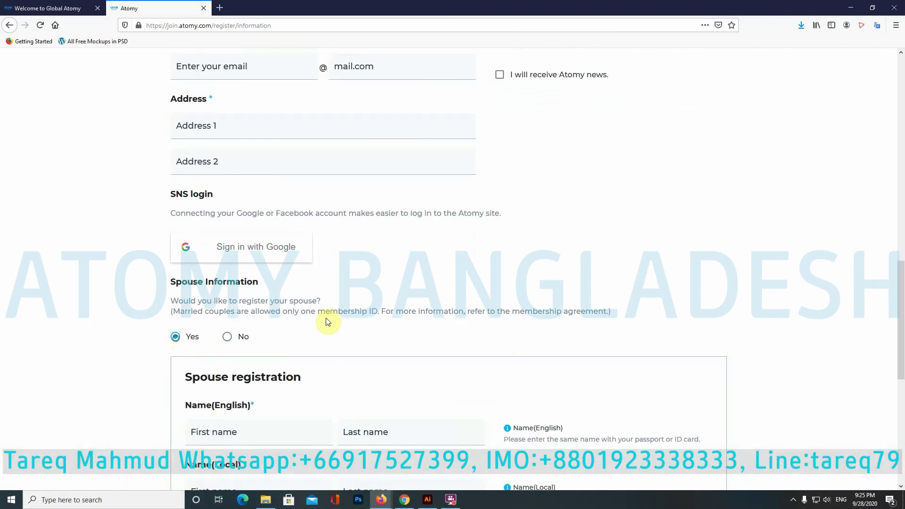
scroll(326, 318, down, 5)
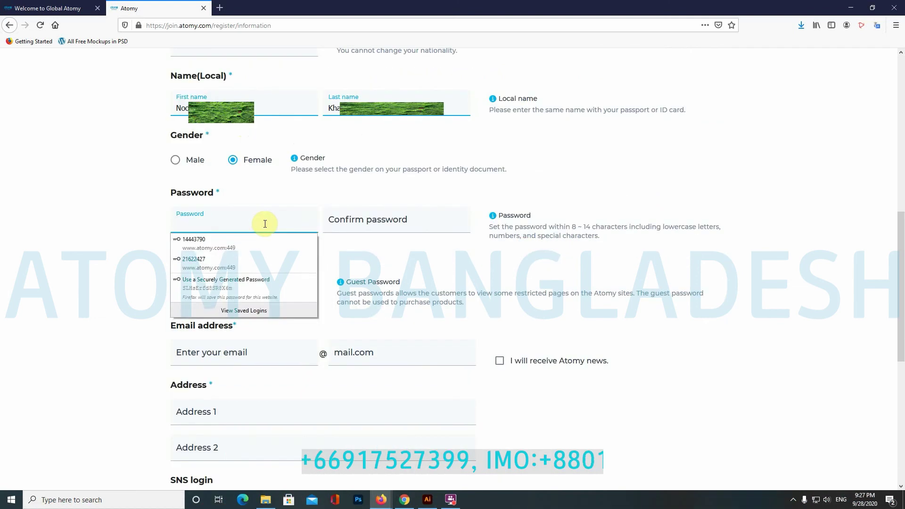
Step: Enter the account password in Password and repeat it in Confirm password
text(••••••)
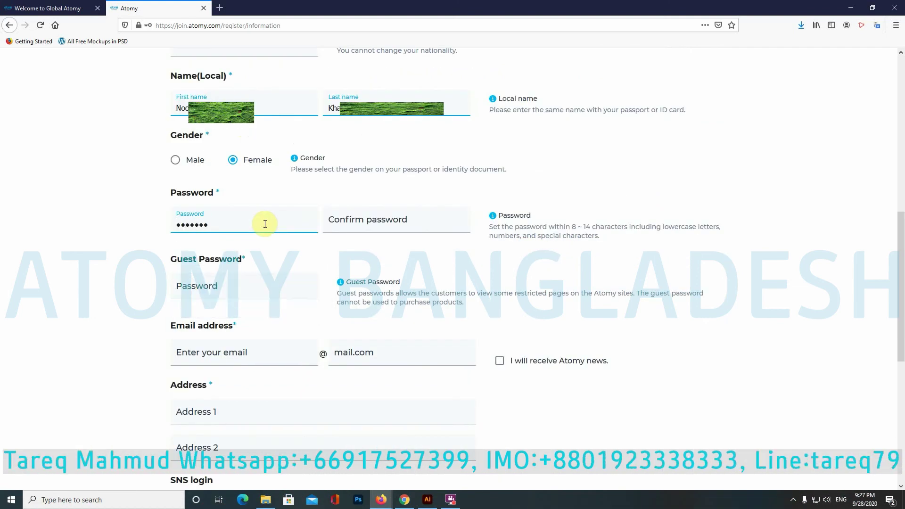
click(334, 221)
text(••••)
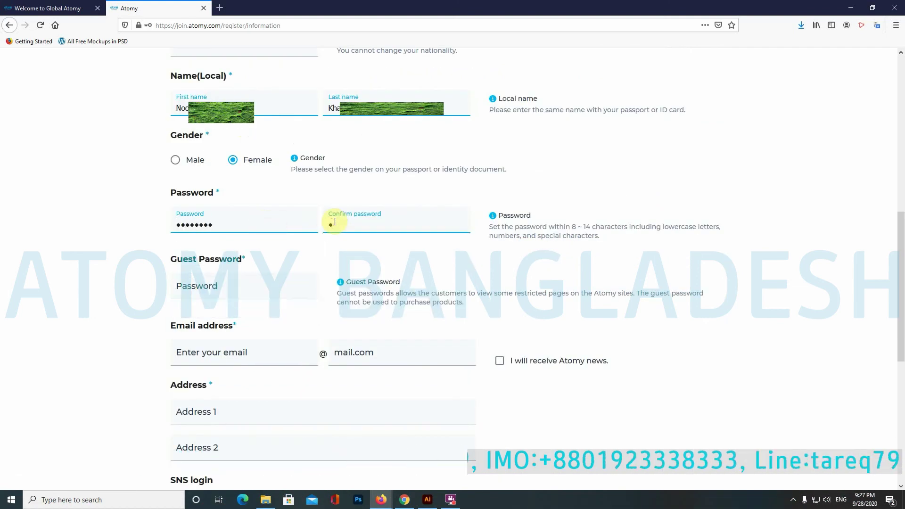
text(••••)
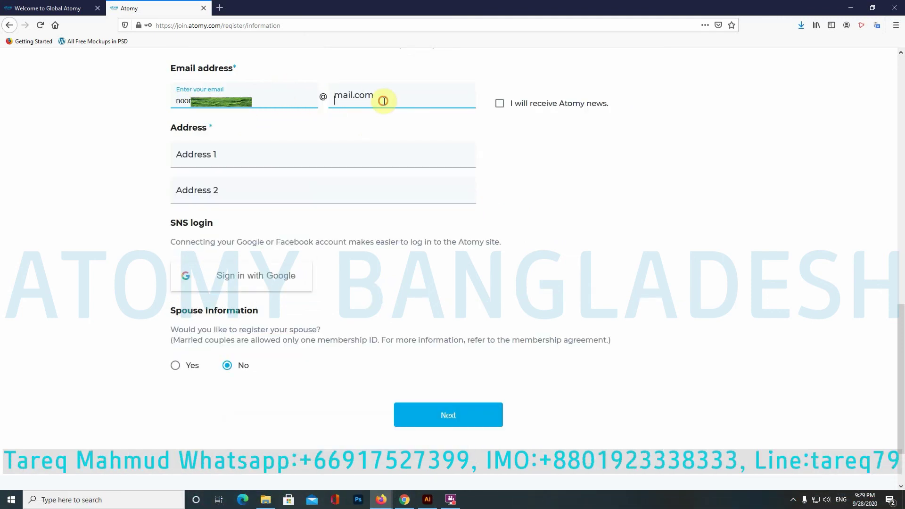
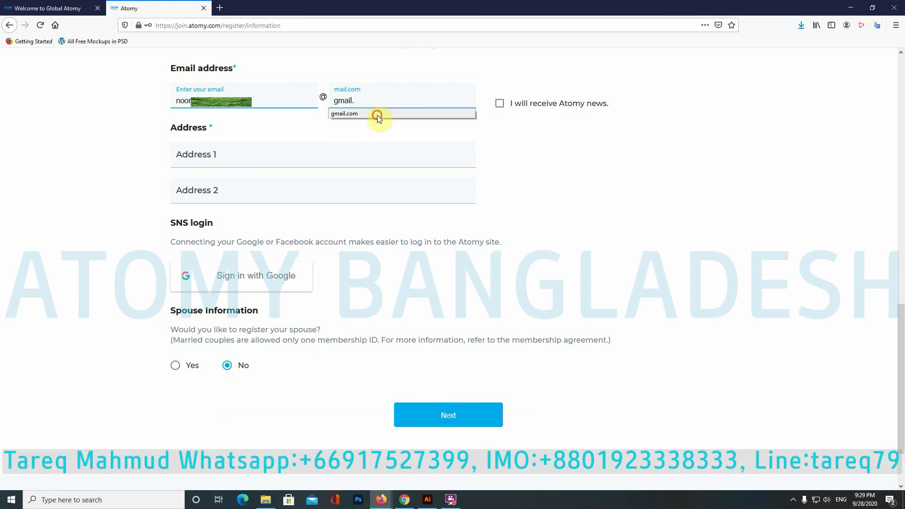
Step: Enter the applicant's e-mail name and choose the gmail.com domain
click(377, 116)
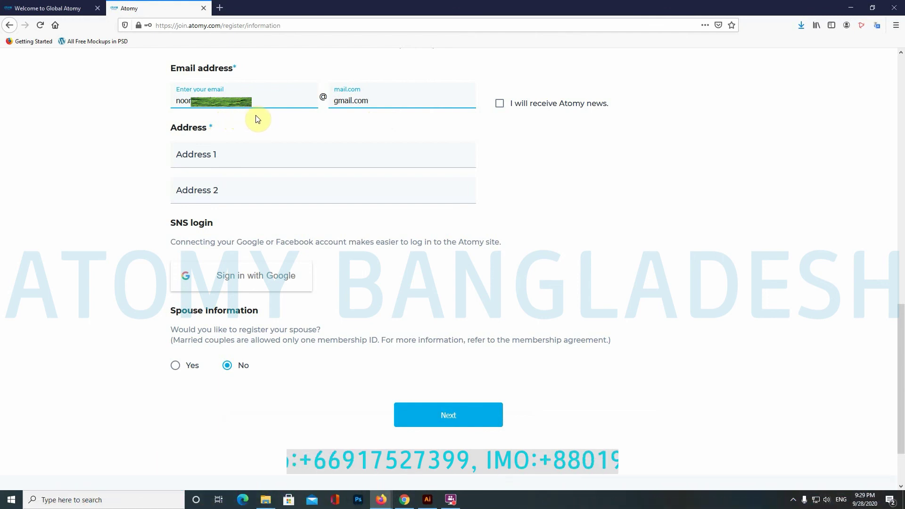
click(265, 157)
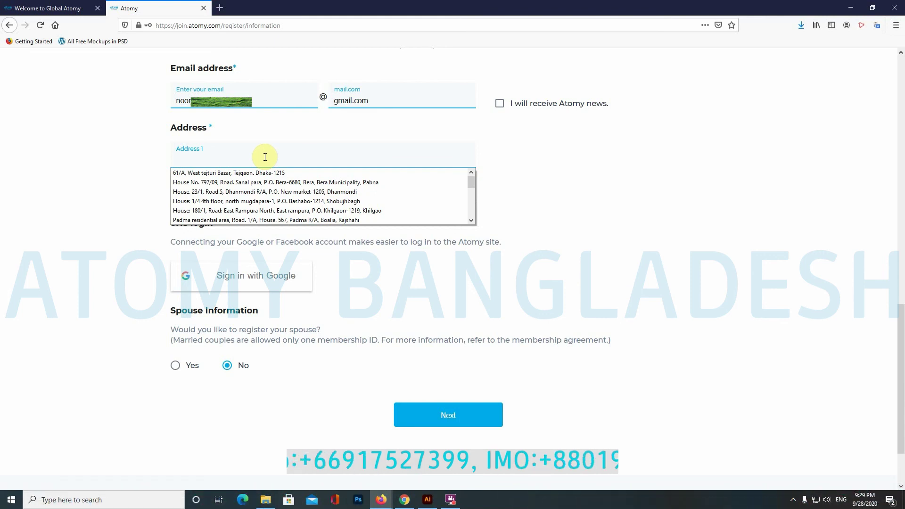
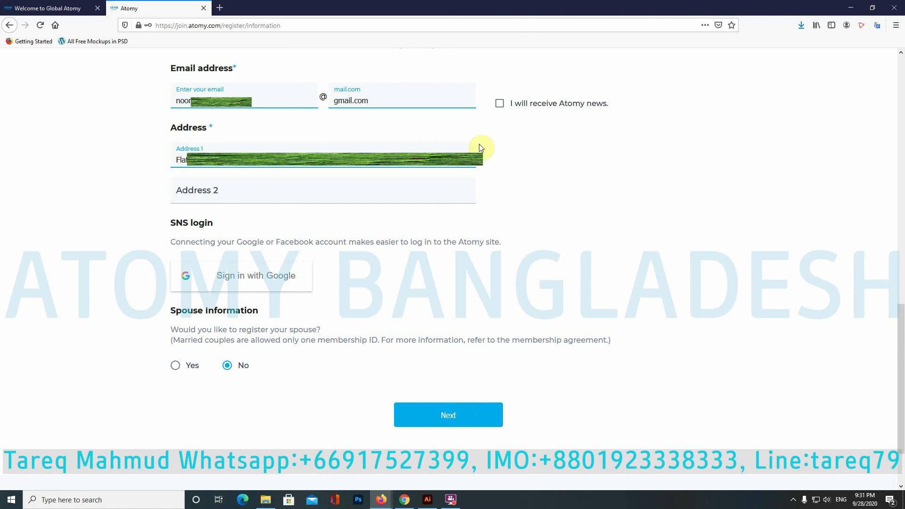
Step: Enter the applicant's street address in Address 1, tick 'I will receive Atomy news', and submit
click(500, 103)
click(447, 422)
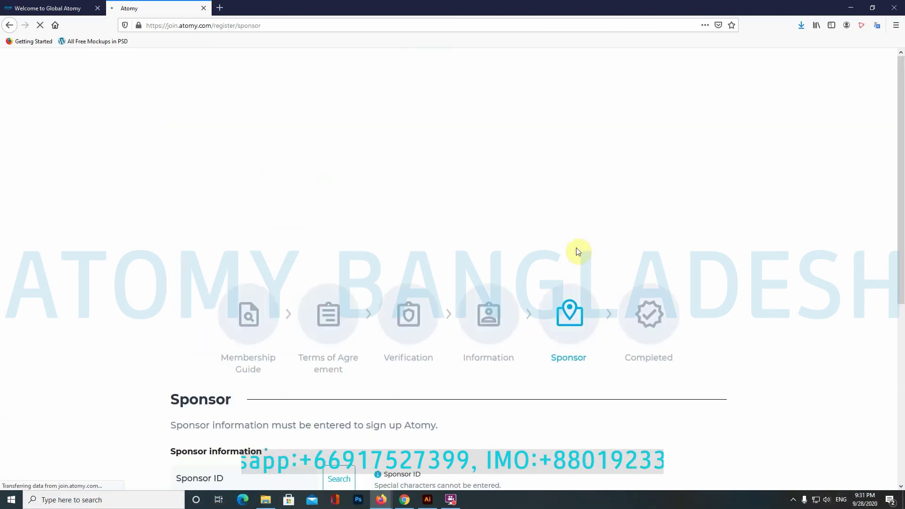
Step: Select the Sponsor ID field, then choose 'No. I will choose another center'
scroll(578, 250, down, 2)
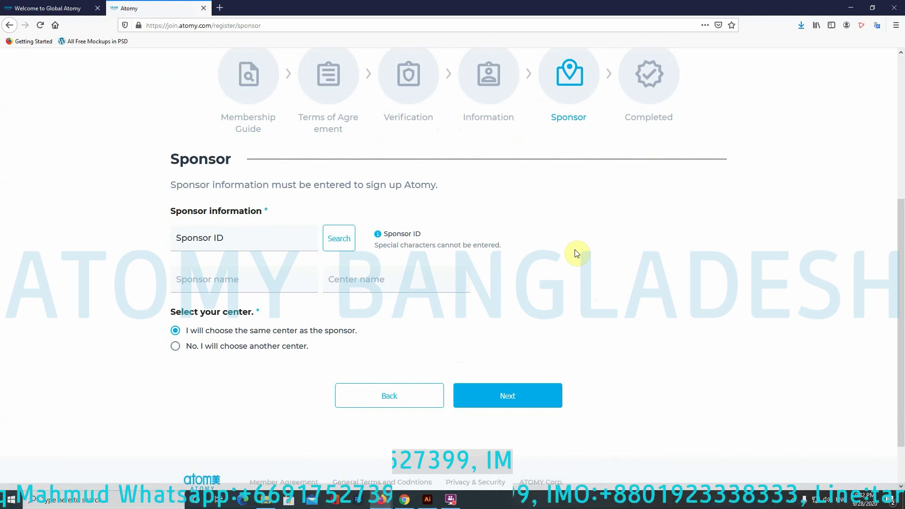
click(237, 244)
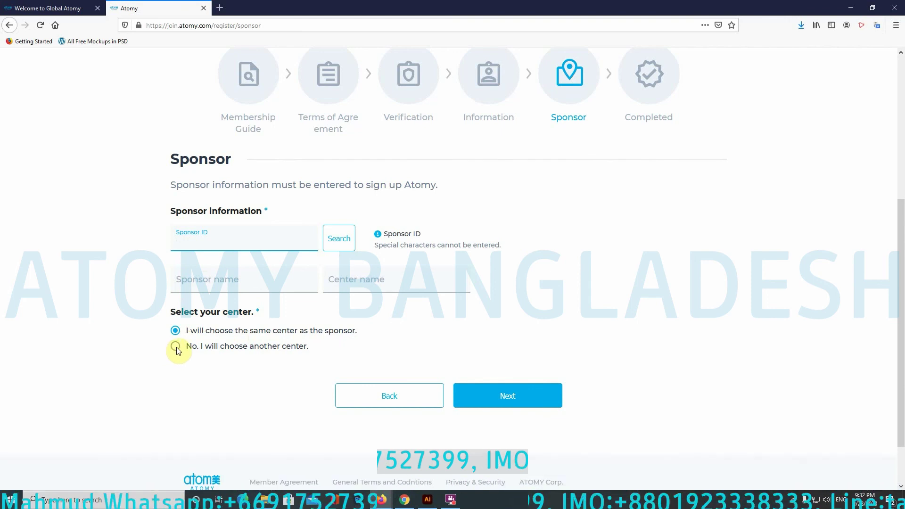
click(175, 349)
Step: Browse the 'Choose the country' list without picking, then select 'I will choose the same center as the sponsor'
click(288, 396)
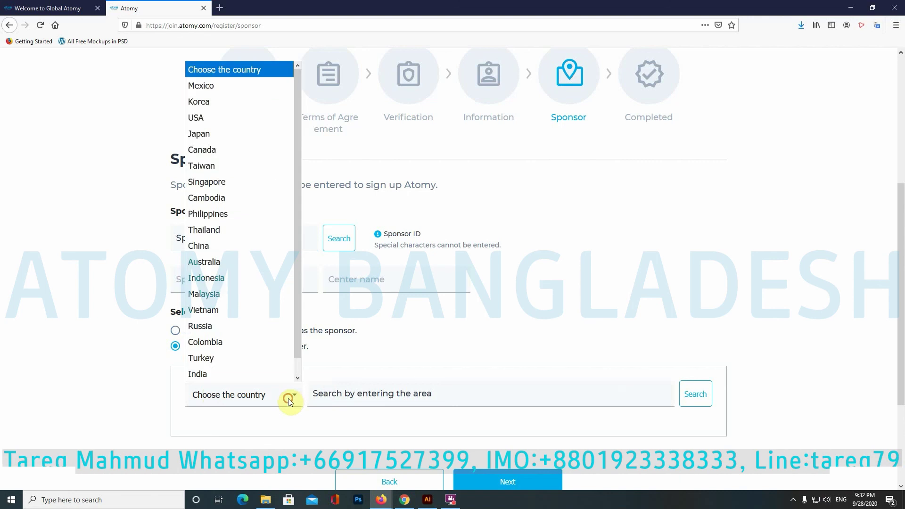
scroll(242, 353, down, 1)
scroll(244, 356, up, 1)
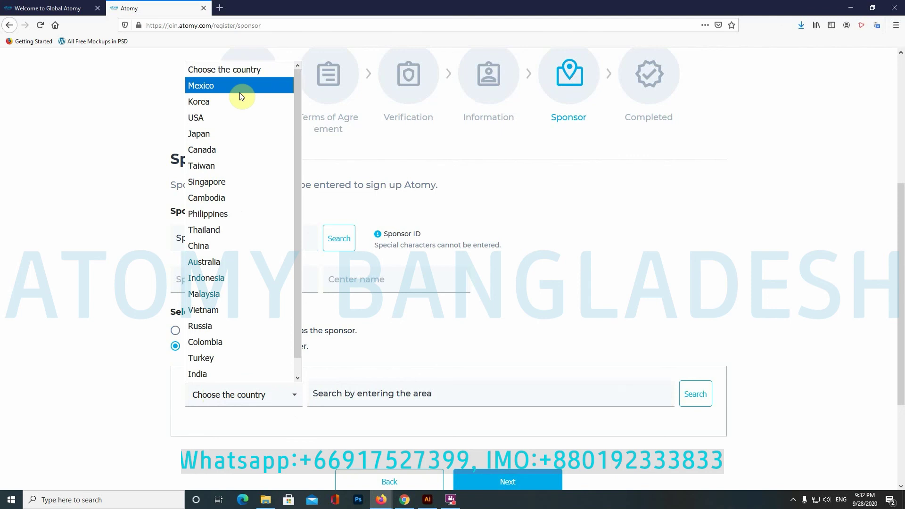
click(145, 382)
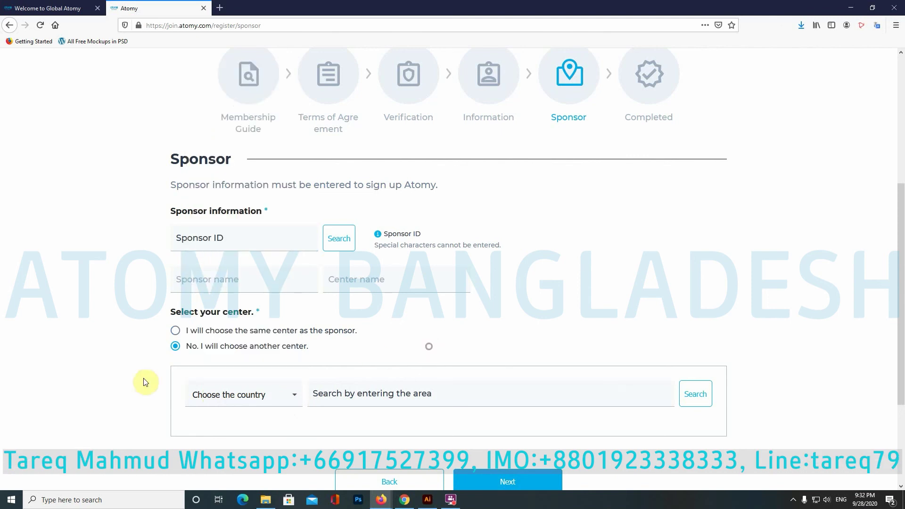
click(293, 396)
scroll(272, 349, down, 1)
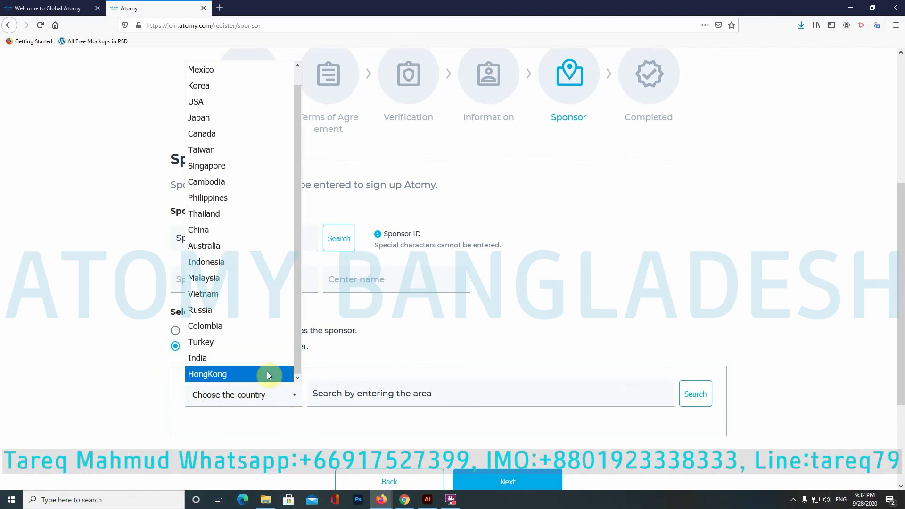
scroll(266, 208, up, 1)
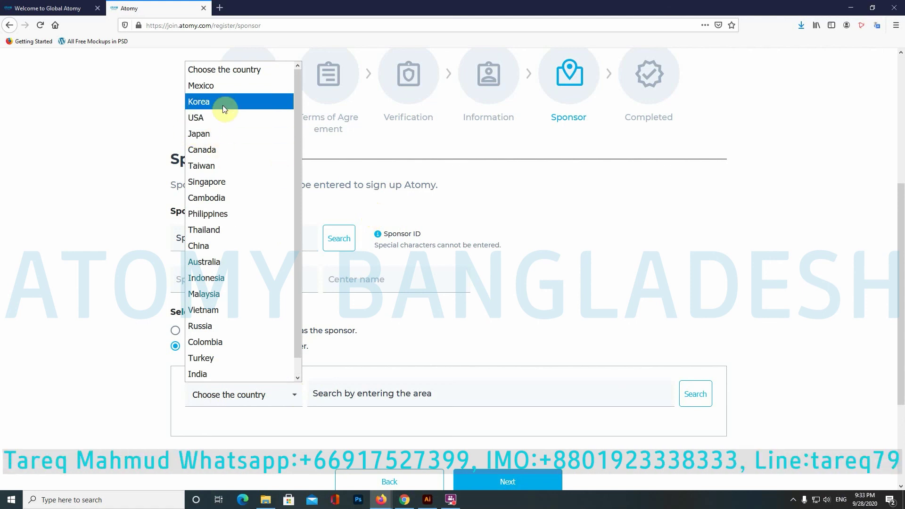
scroll(231, 372, down, 1)
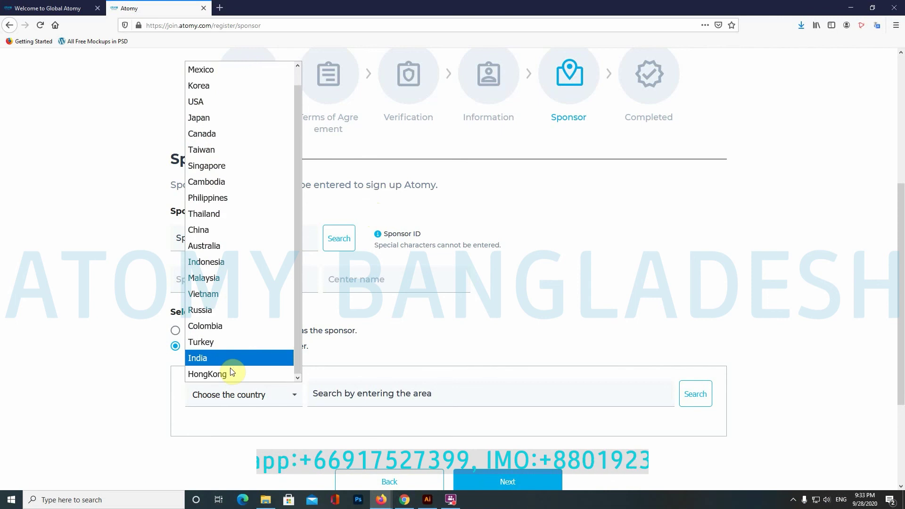
click(232, 392)
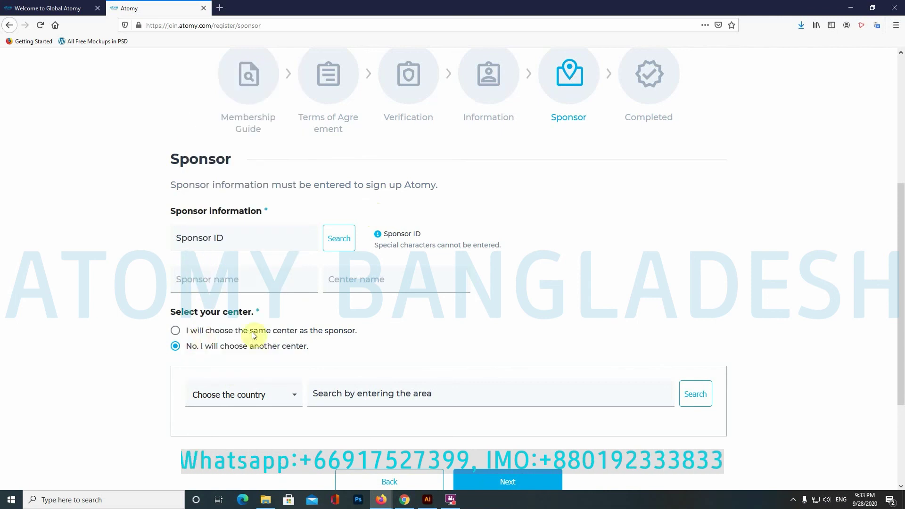
click(174, 331)
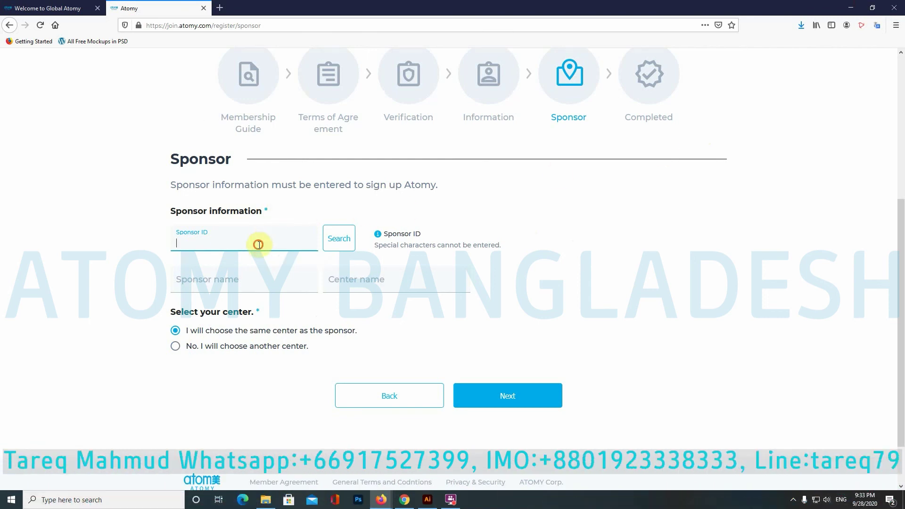
Step: Paste the sponsor's membership ID, confirm the sponsor check, and submit to reach Congratulations
key(ctrl+v)
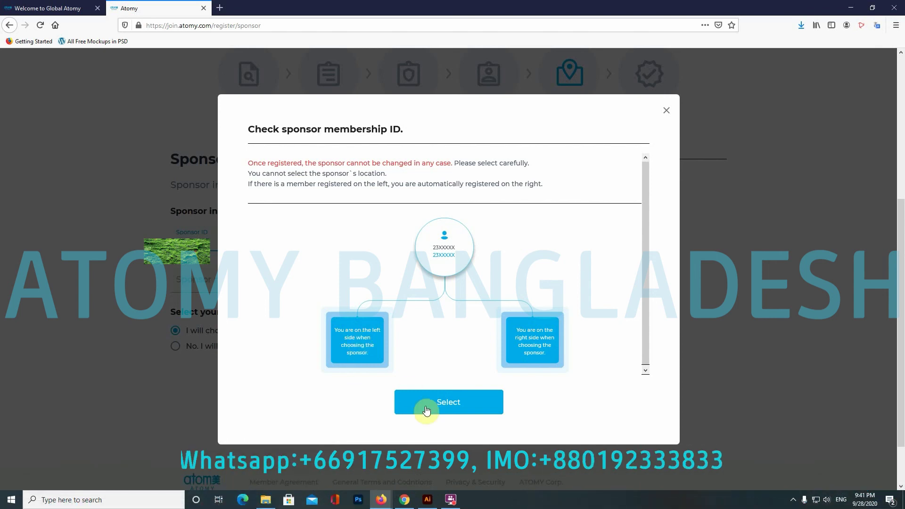
click(467, 408)
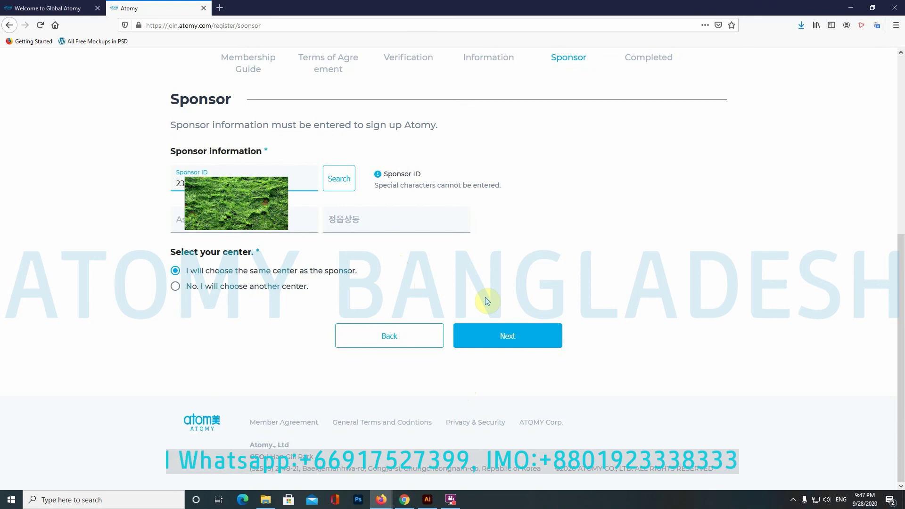
click(513, 340)
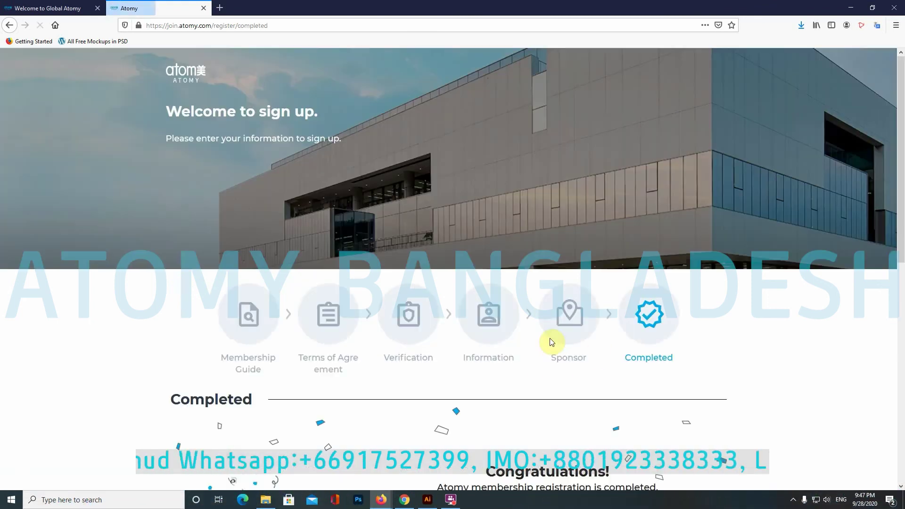